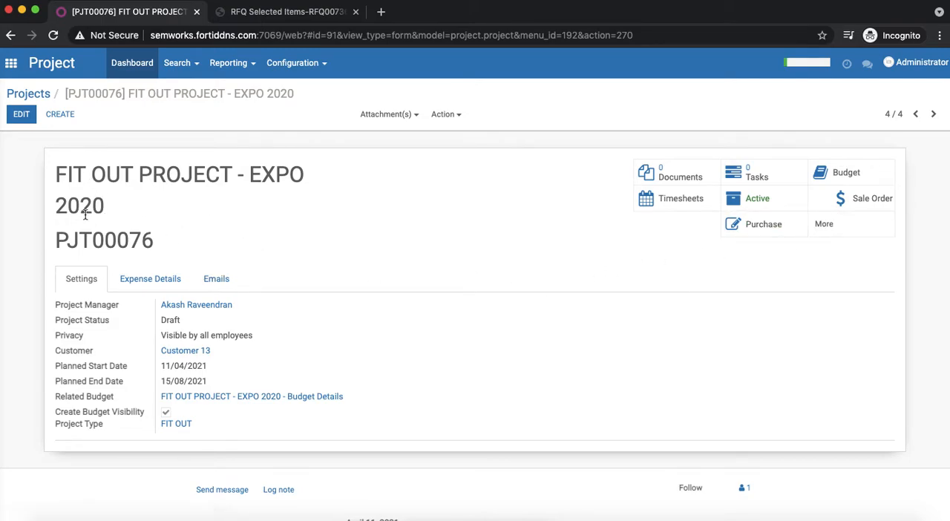
- Create a new material request from the FIT OUT PROJECT - EXPO 2020 project's material requests
{"action": "left_click", "coordinate": [836, 228]}
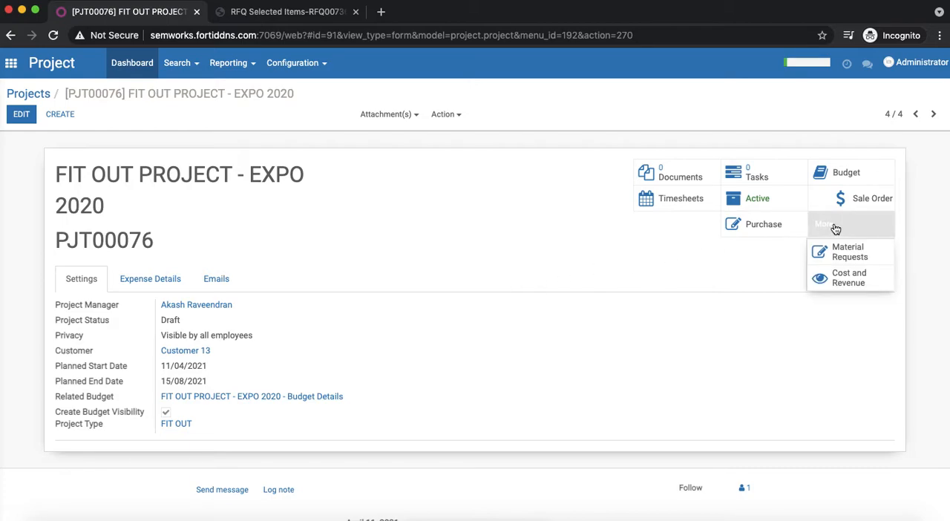
{"action": "left_click", "coordinate": [844, 254]}
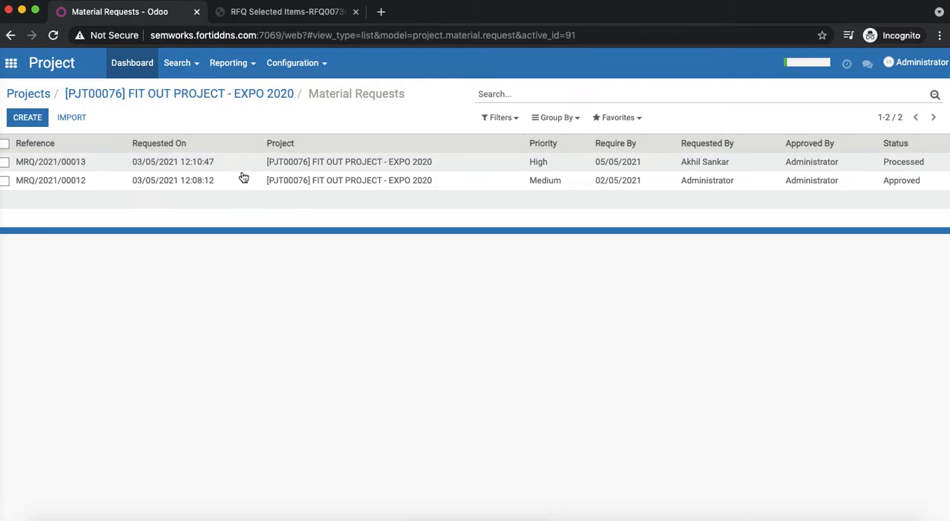
{"action": "left_click", "coordinate": [25, 120]}
{"action": "left_click", "coordinate": [179, 220]}
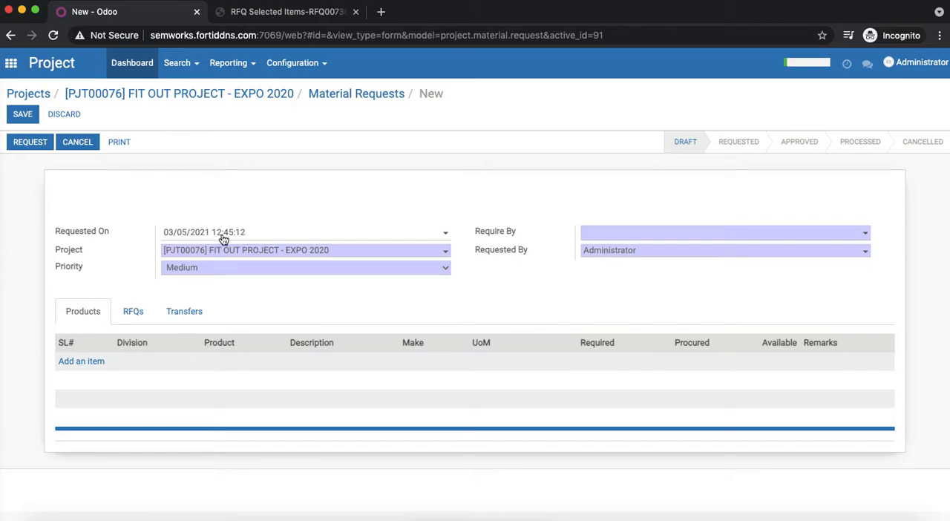
- Fill in the request header with Require By 05/05/2021, High priority, and the requesting employee's name
{"action": "left_click", "coordinate": [622, 238]}
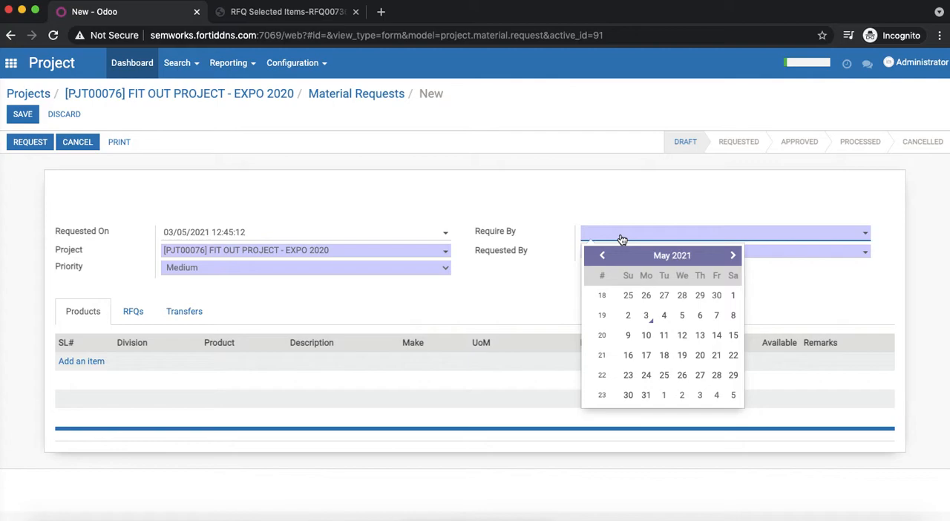
{"action": "left_click", "coordinate": [683, 316]}
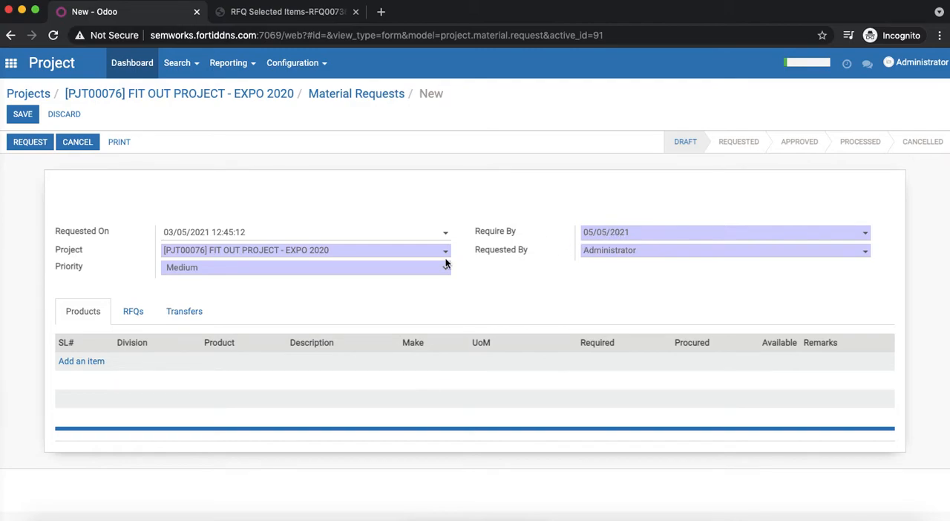
{"action": "left_click", "coordinate": [289, 256]}
{"action": "left_click", "coordinate": [289, 256]}
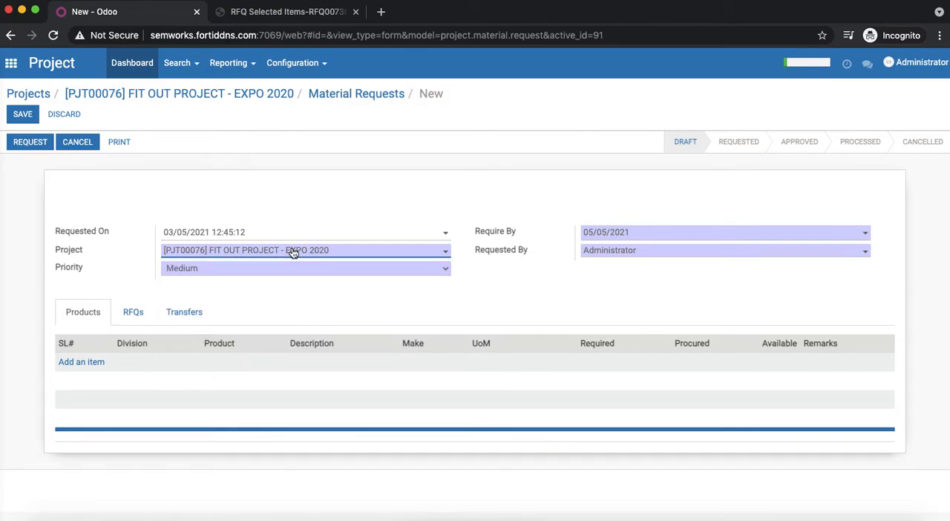
{"action": "left_click", "coordinate": [193, 271]}
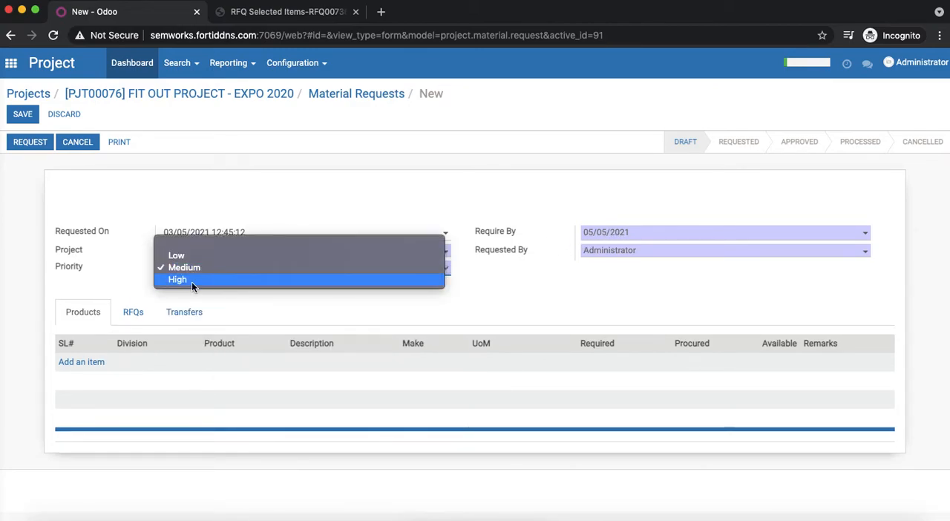
{"action": "left_click", "coordinate": [193, 279]}
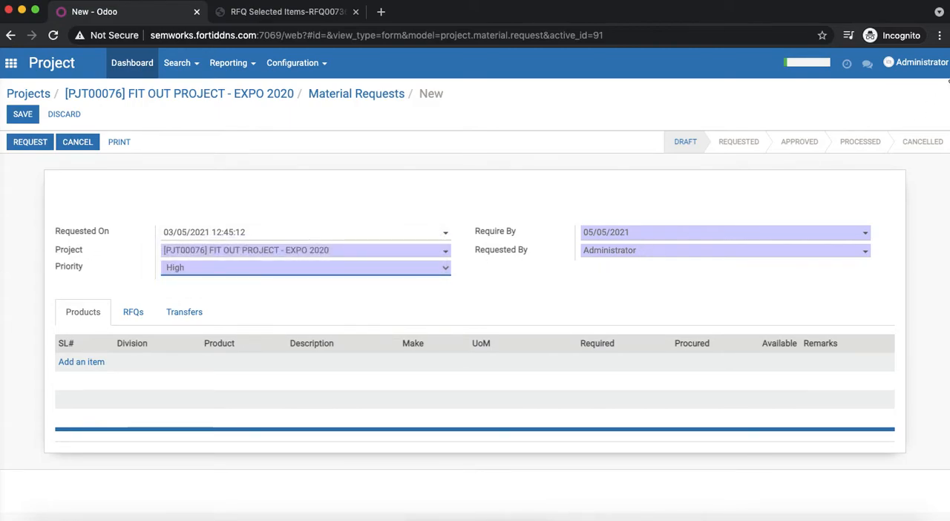
{"action": "left_click", "coordinate": [607, 257]}
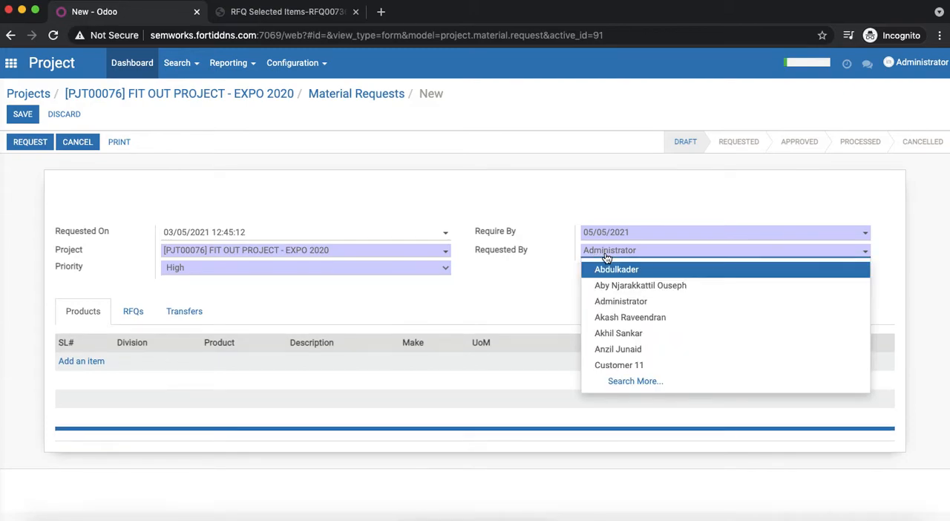
{"action": "left_click", "coordinate": [613, 332]}
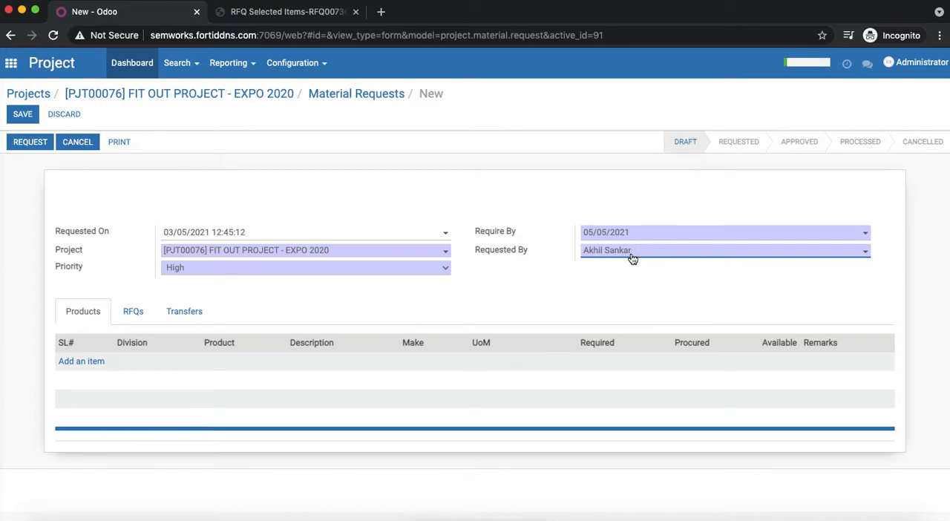
- Add an ELECTRICAL product line for [EL011004] CAPACITOR PANEL with a required quantity of 10
{"action": "left_click", "coordinate": [77, 363]}
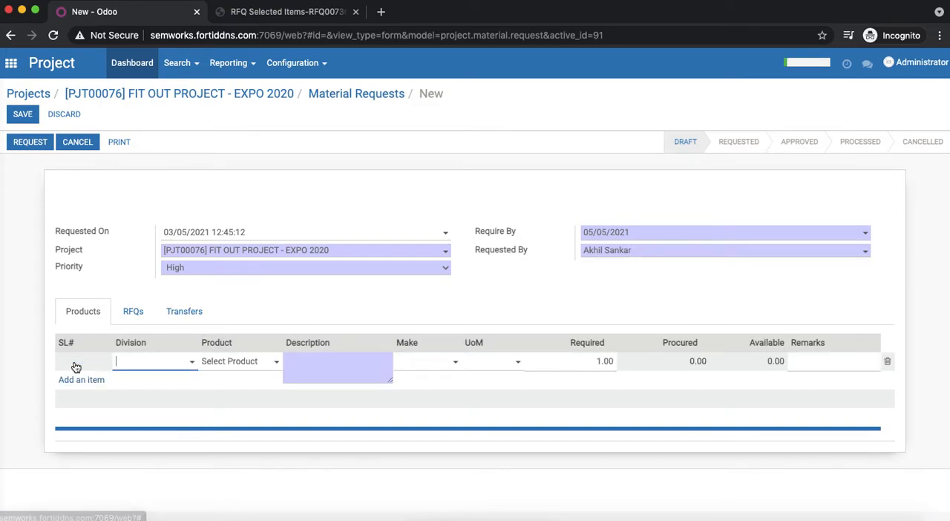
{"action": "left_click", "coordinate": [141, 367]}
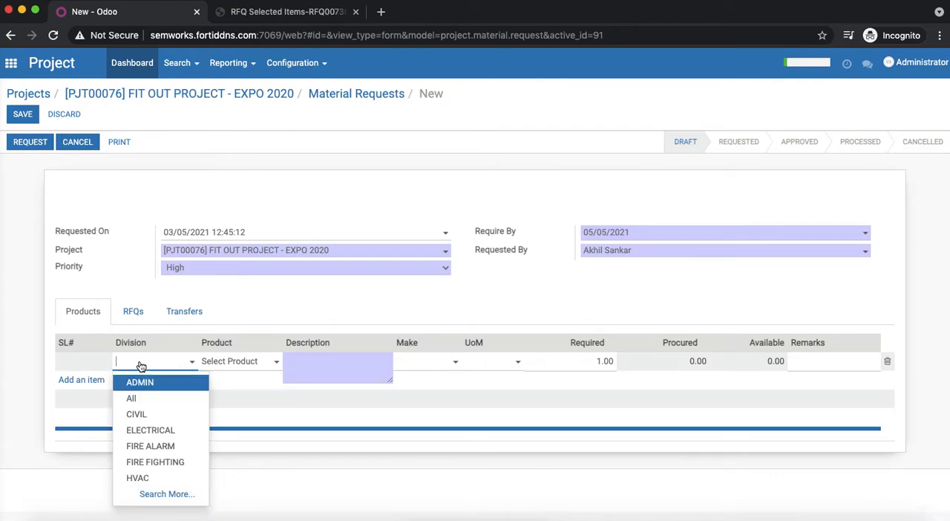
{"action": "left_click", "coordinate": [158, 433]}
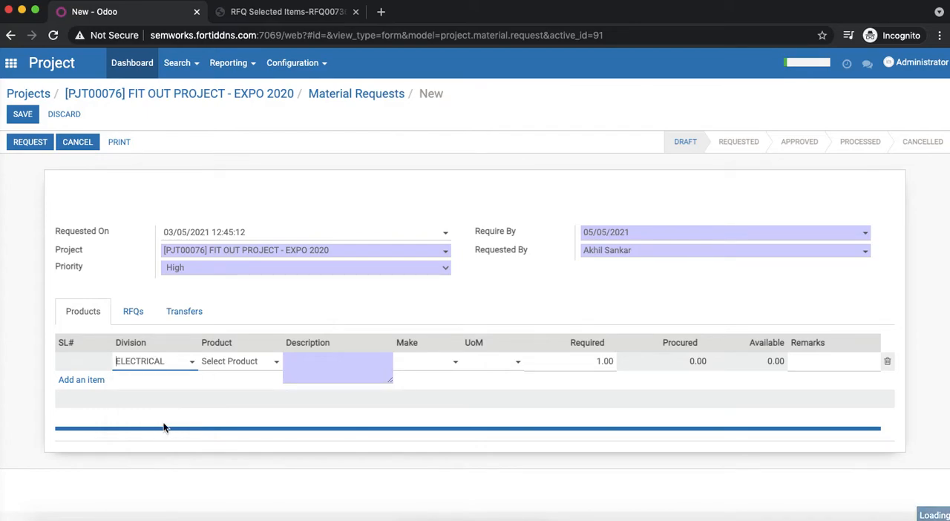
{"action": "left_click", "coordinate": [241, 367]}
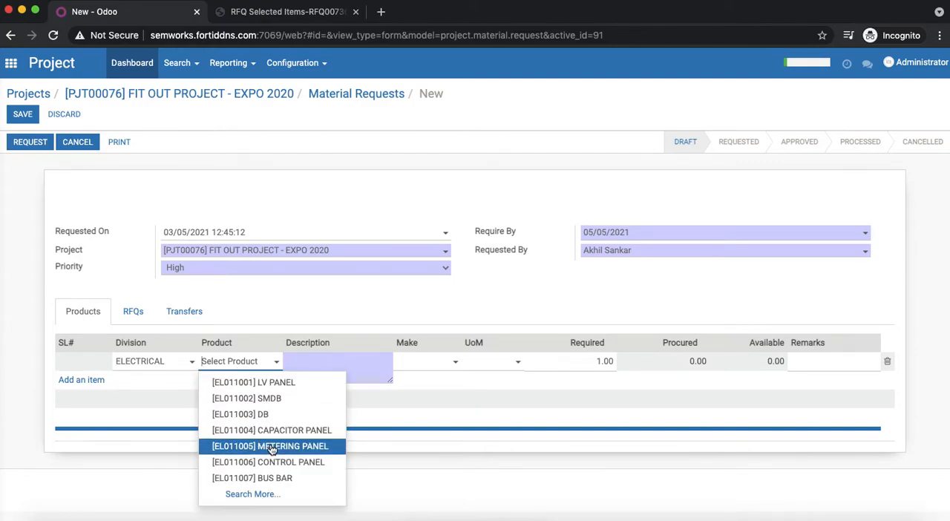
{"action": "left_click", "coordinate": [281, 431]}
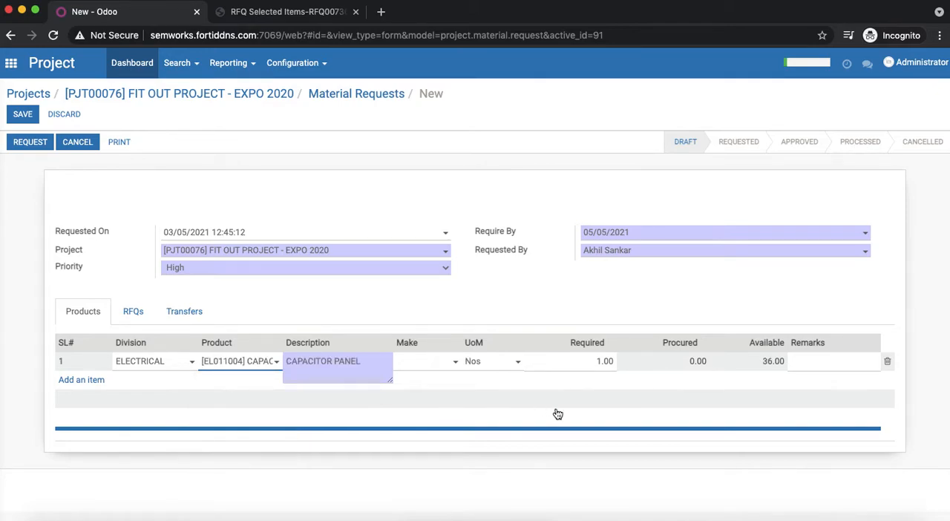
{"action": "left_click", "coordinate": [603, 361]}
{"action": "type", "text": "1"}
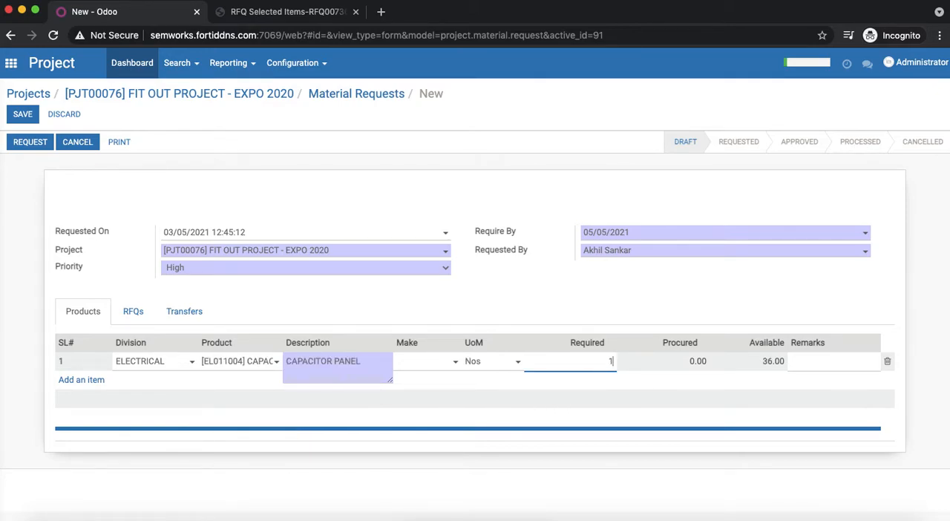
{"action": "type", "text": "0"}
- Add a second ELECTRICAL product line for [EL011006] CONTROL PANEL with a required quantity of 4
{"action": "left_click", "coordinate": [71, 380]}
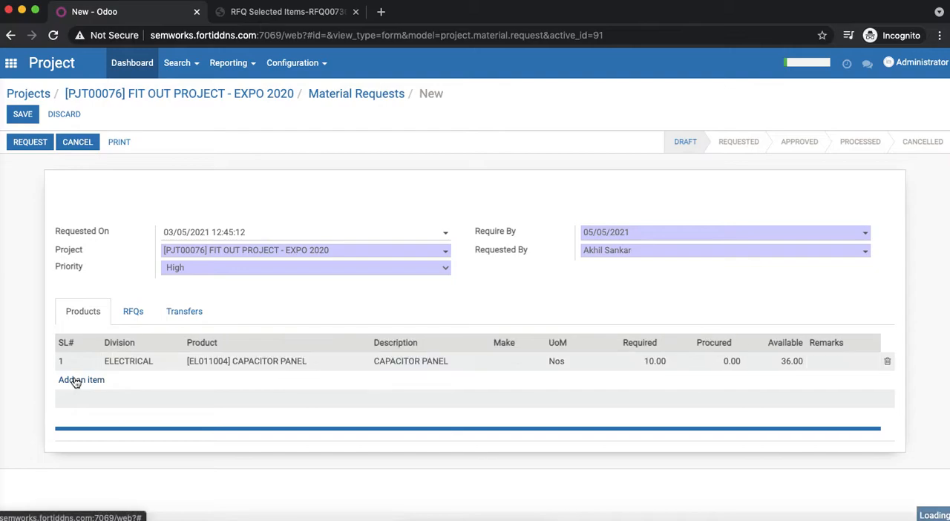
{"action": "left_click", "coordinate": [153, 385]}
{"action": "left_click", "coordinate": [182, 448]}
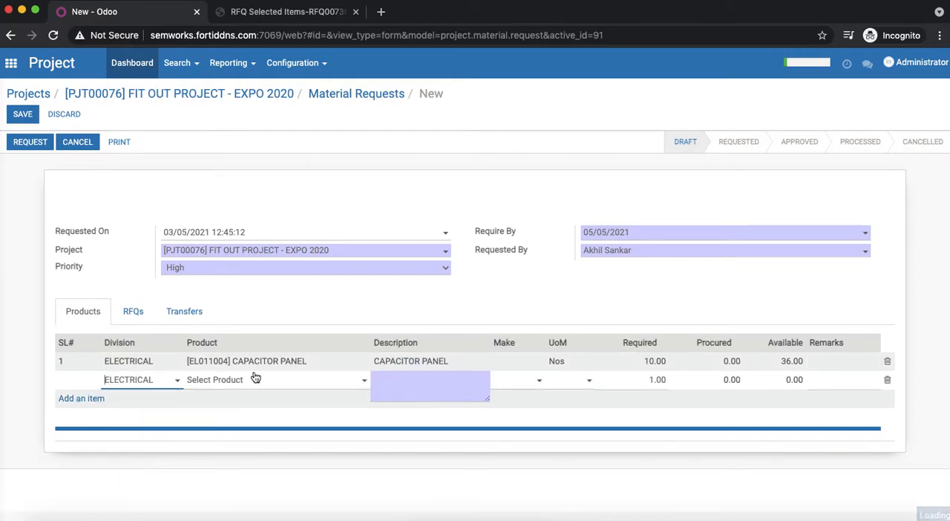
{"action": "left_click", "coordinate": [266, 378]}
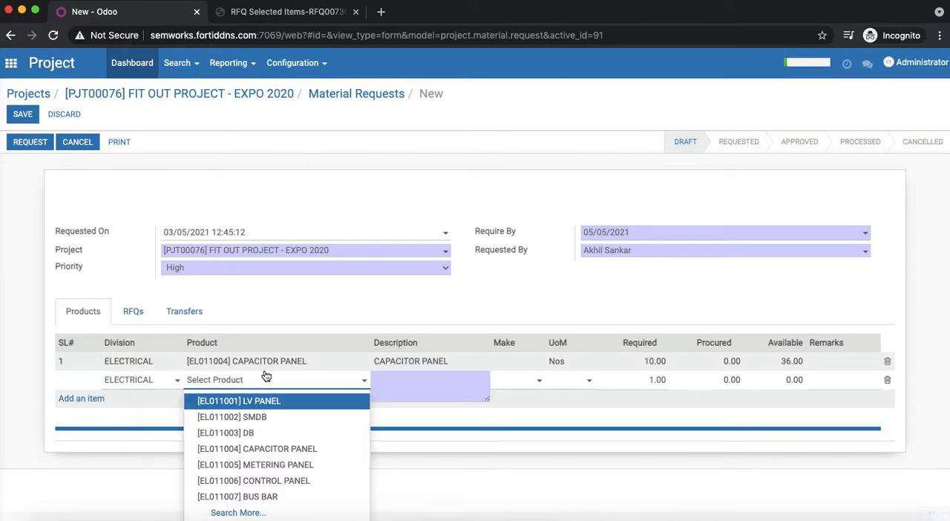
{"action": "left_click", "coordinate": [288, 482]}
{"action": "left_click", "coordinate": [648, 380]}
{"action": "type", "text": "4"}
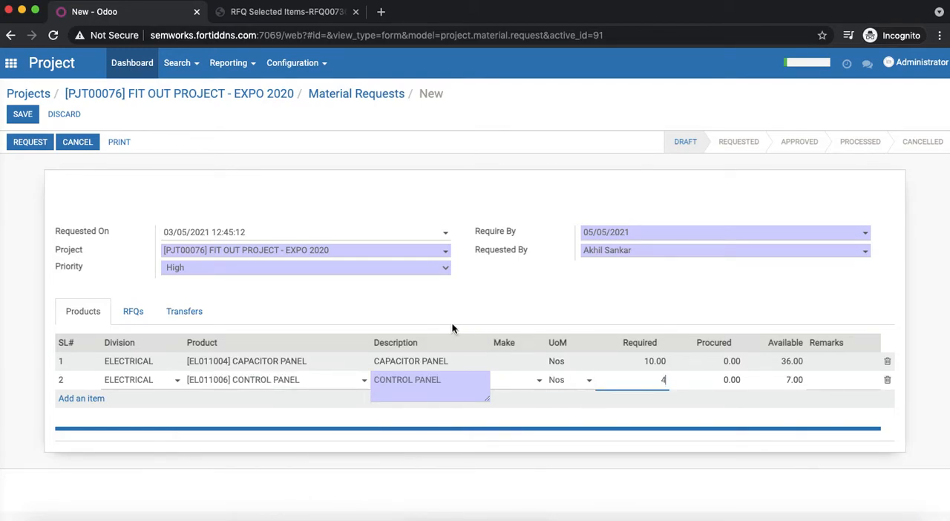
- Add a FIRE ALARM product line for [FA011005] BACK BOX FOR BREAK GLASS with a required quantity of 5
{"action": "left_click", "coordinate": [89, 398]}
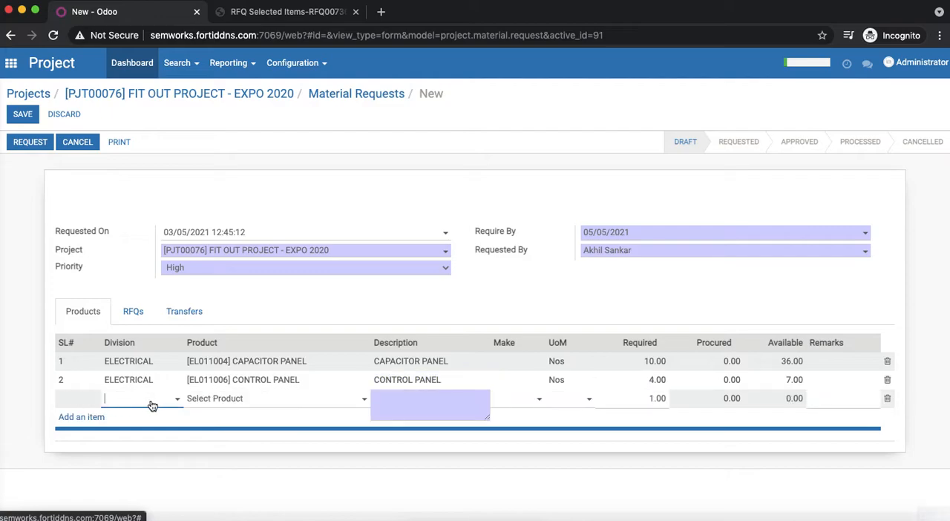
{"action": "left_click", "coordinate": [155, 400]}
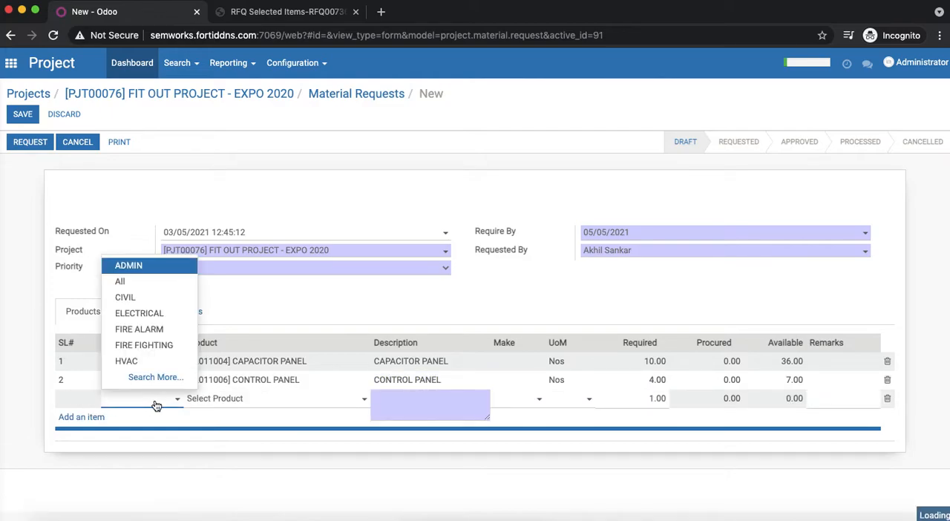
{"action": "left_click", "coordinate": [162, 329]}
{"action": "left_click", "coordinate": [224, 401]}
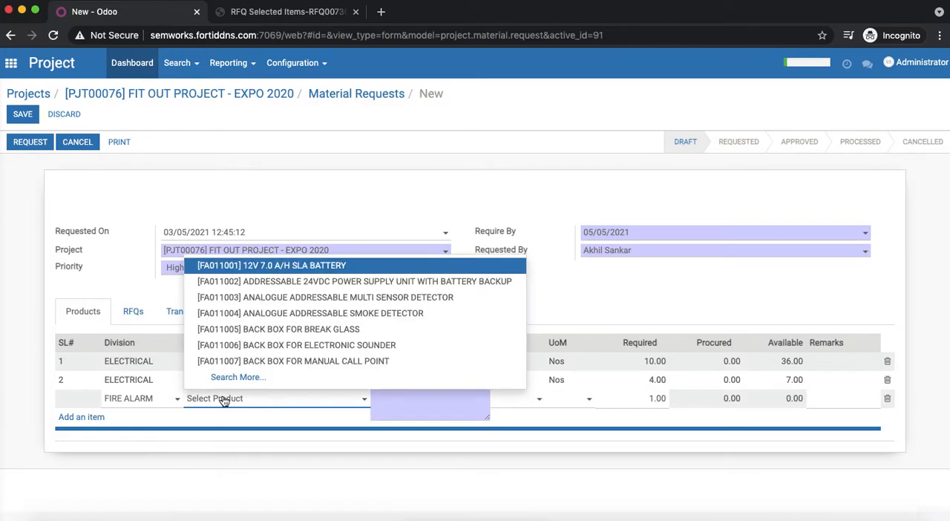
{"action": "left_click", "coordinate": [288, 331]}
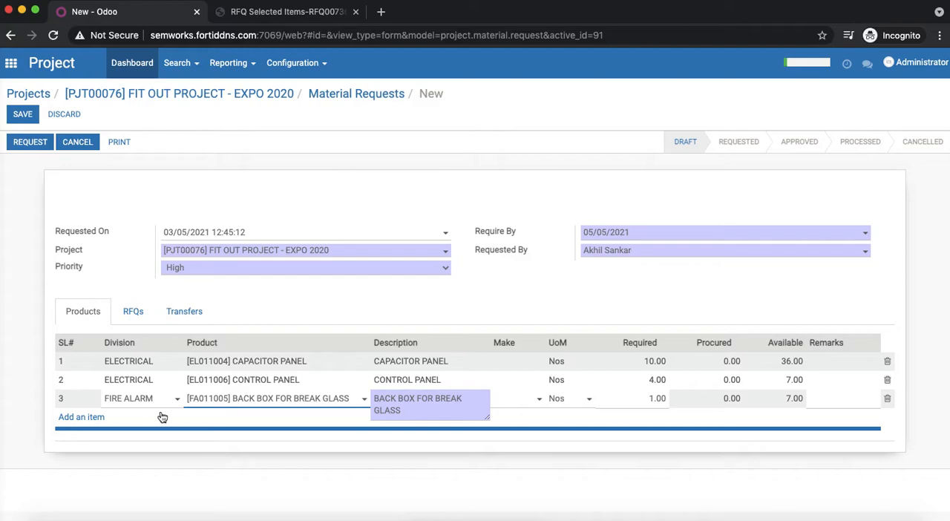
{"action": "left_click", "coordinate": [645, 401]}
{"action": "type", "text": "5"}
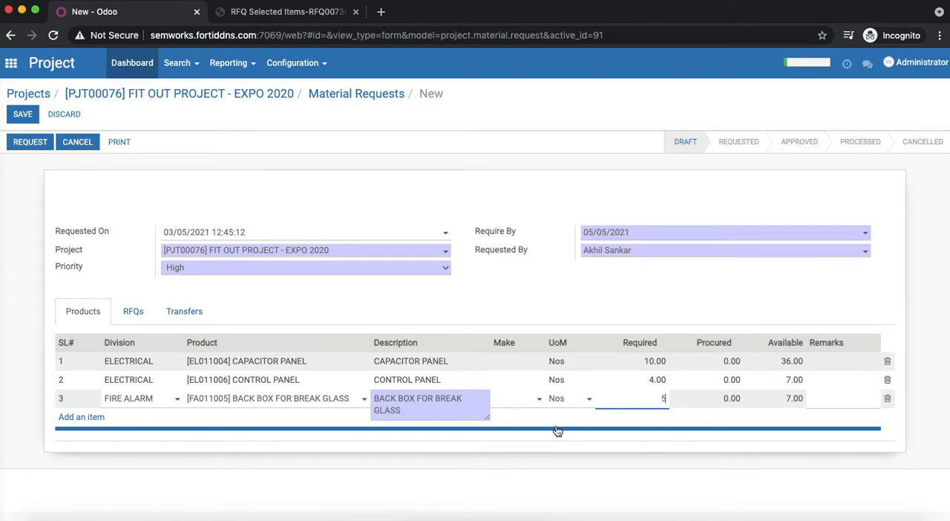
- Add a FIRE FIGHTING line for [FF021006] AUTOMATIC DRY PENDENT SPRINKLER with a required quantity of 20, and save the material request
{"action": "left_click", "coordinate": [89, 417]}
{"action": "left_click", "coordinate": [134, 421]}
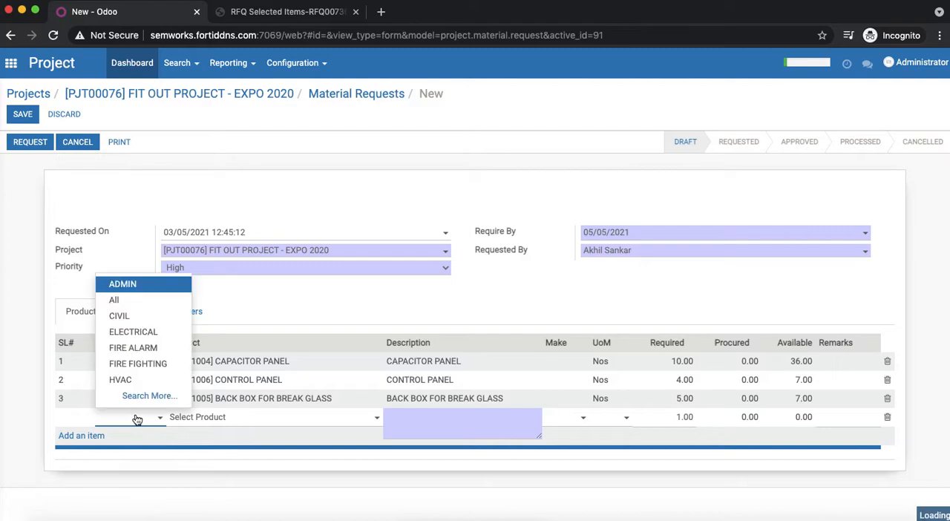
{"action": "left_click", "coordinate": [148, 364]}
{"action": "left_click", "coordinate": [218, 417]}
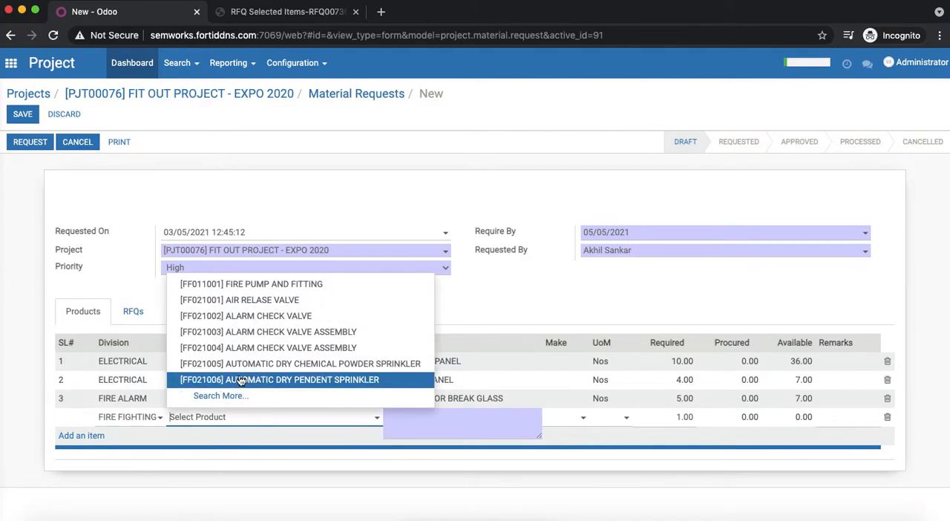
{"action": "left_click", "coordinate": [242, 381]}
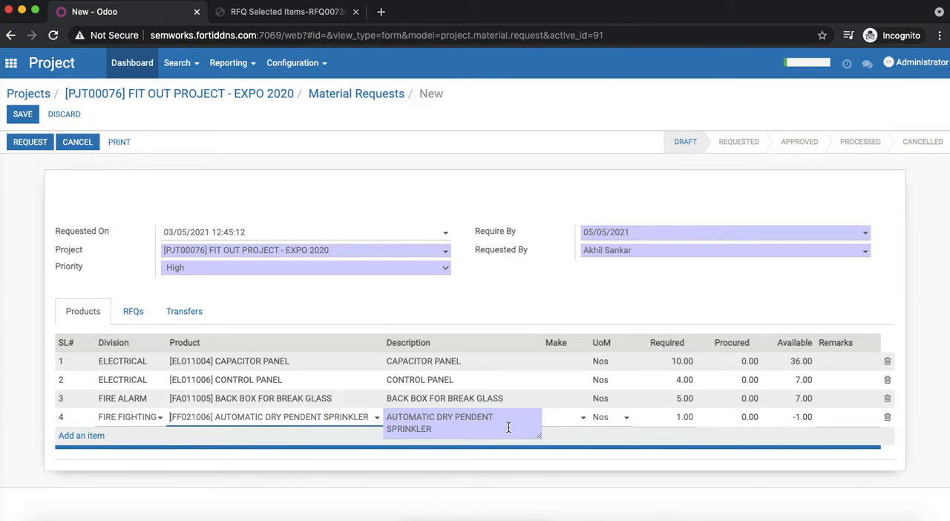
{"action": "left_click", "coordinate": [678, 417]}
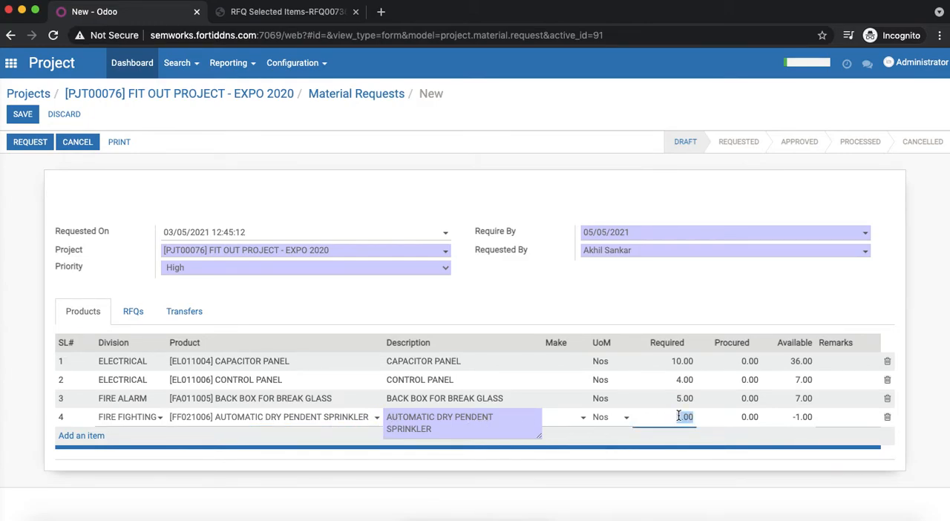
{"action": "type", "text": "20"}
{"action": "left_click", "coordinate": [609, 297]}
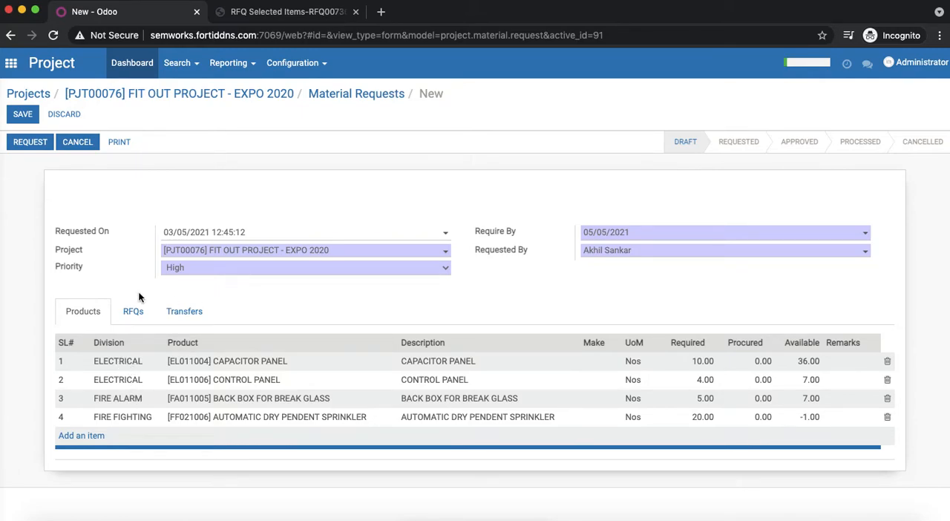
{"action": "left_click", "coordinate": [32, 121]}
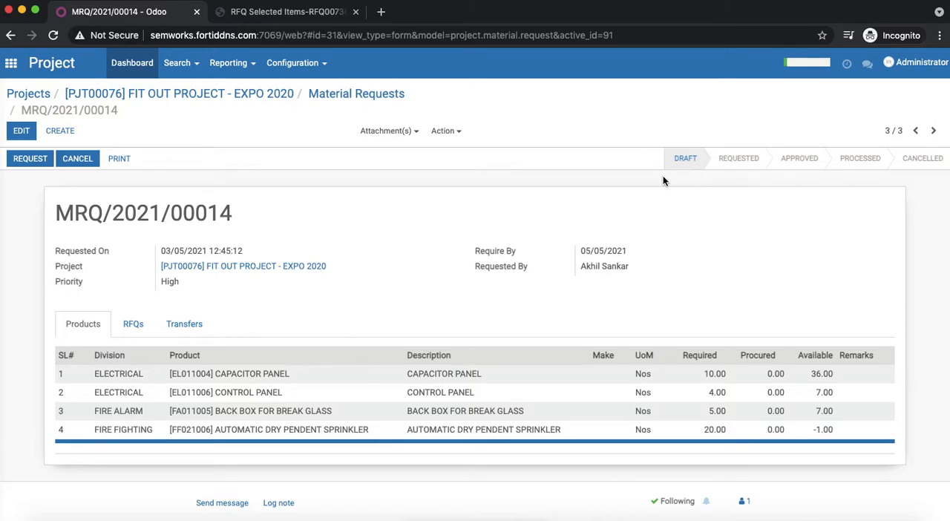
- Submit the saved material request and approve it, accepting the confirmation for both actions
{"action": "left_click", "coordinate": [30, 159]}
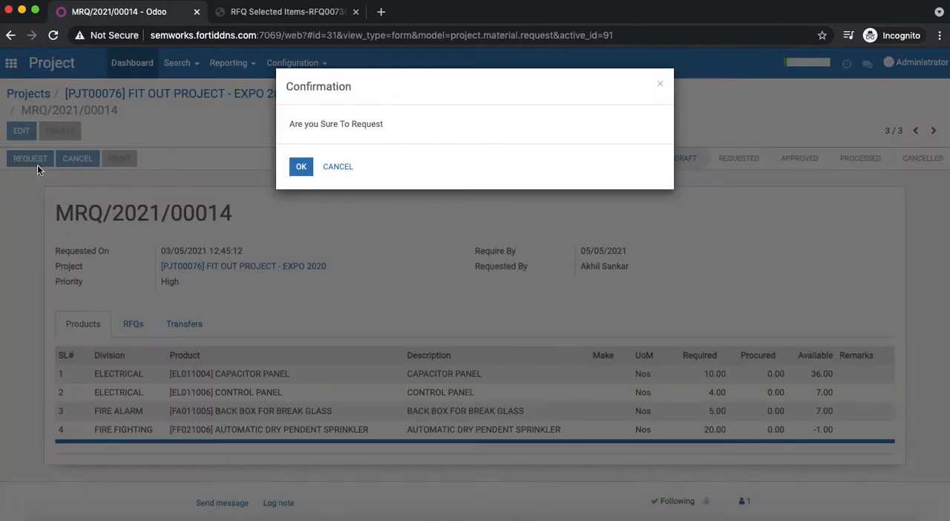
{"action": "left_click", "coordinate": [294, 169]}
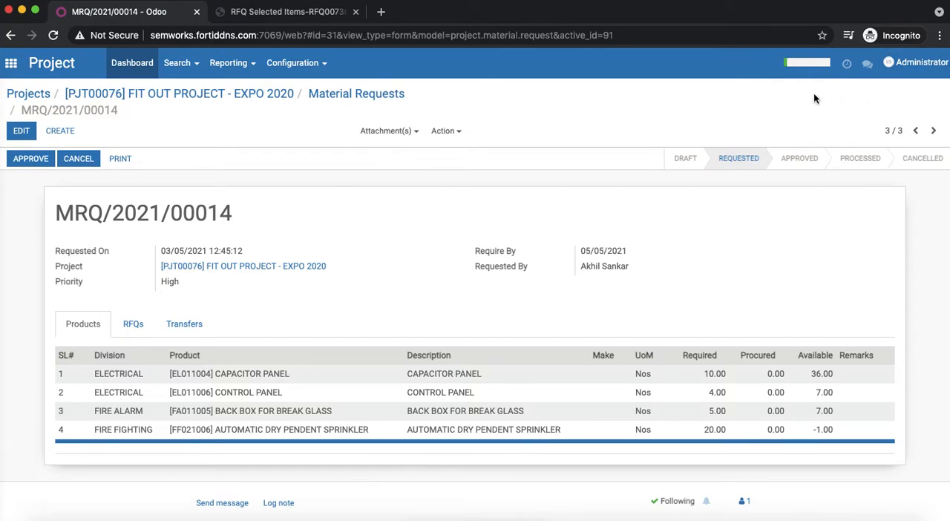
{"action": "left_click", "coordinate": [31, 160]}
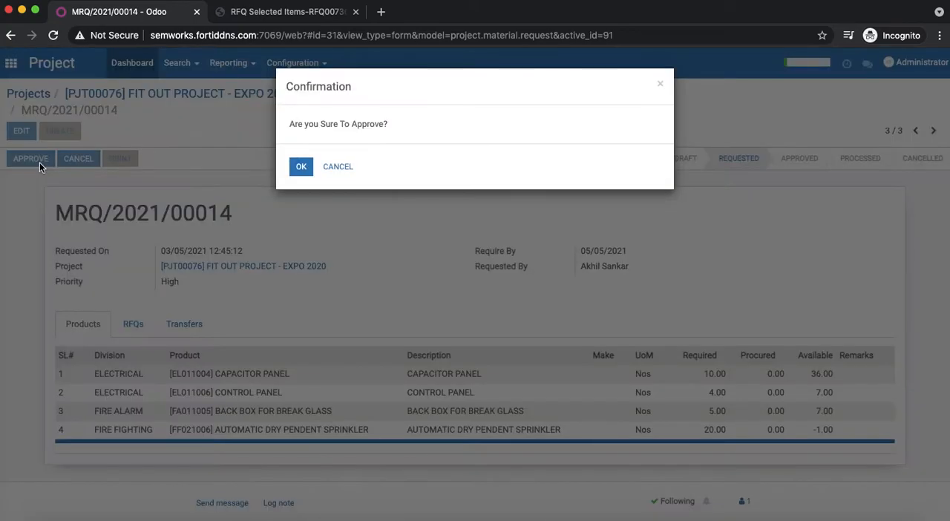
{"action": "left_click", "coordinate": [297, 169]}
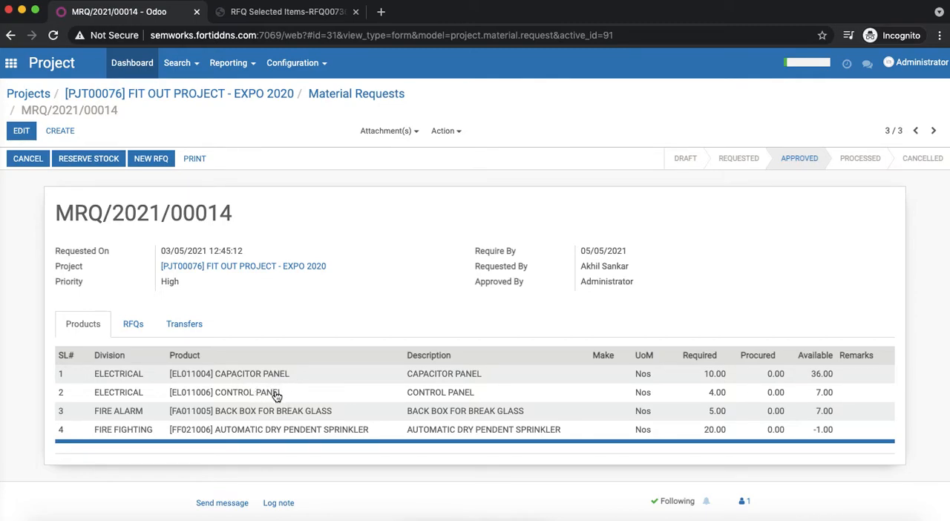
- Create a new RFQ from the approved material request with Supplier 102 as the vendor
{"action": "left_click", "coordinate": [154, 164]}
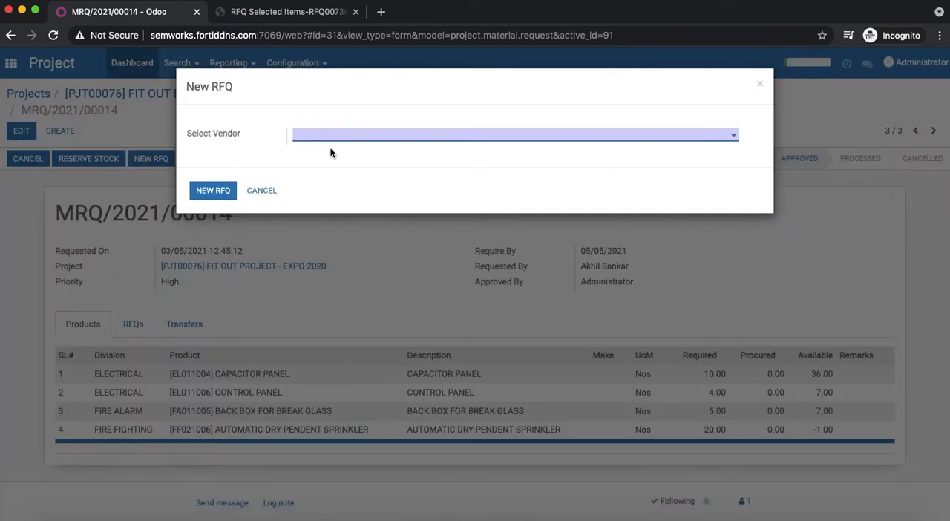
{"action": "left_click", "coordinate": [371, 142]}
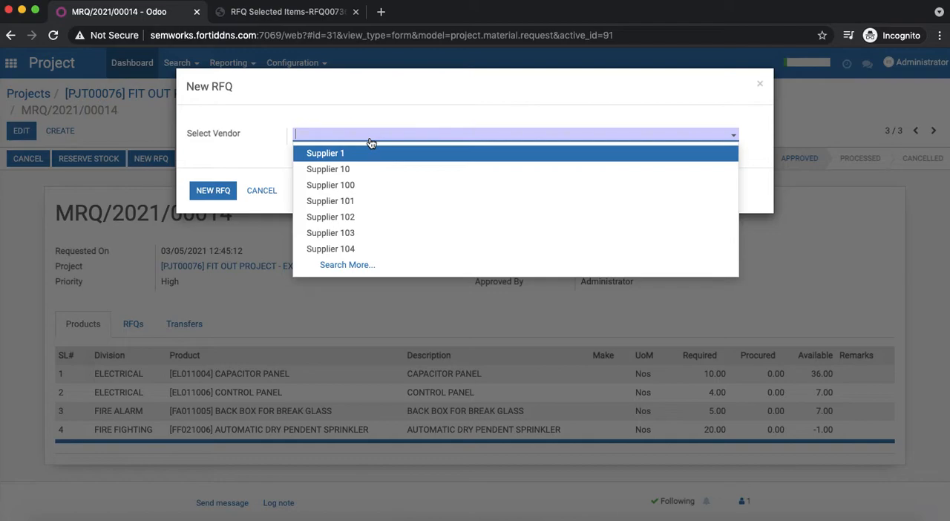
{"action": "left_click", "coordinate": [372, 218]}
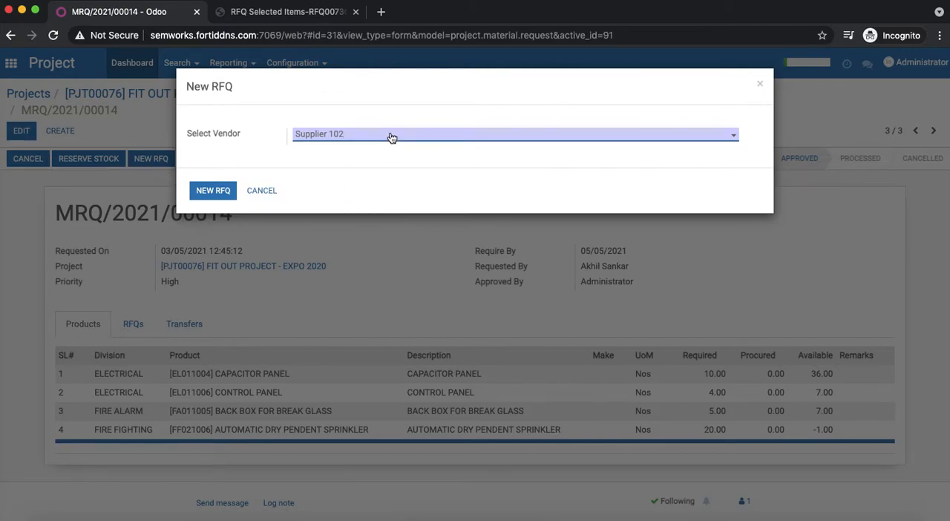
{"action": "left_click", "coordinate": [215, 195]}
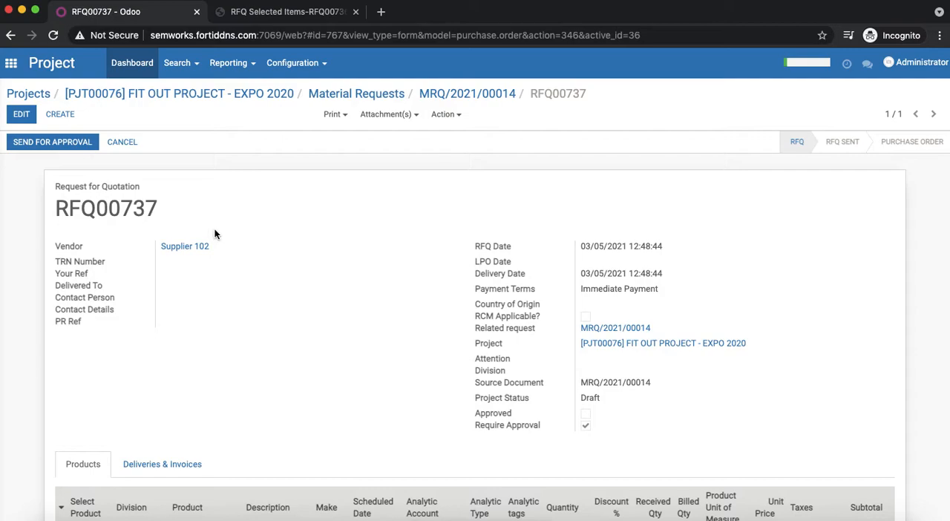
- Set the RFQ unit prices to 30 for CAPACITOR PANEL, 45 for CONTROL PANEL and 50 for BACK BOX FOR BREAK GLASS, and save
{"action": "scroll", "coordinate": [230, 258], "scroll_direction": "down", "scroll_amount": 1}
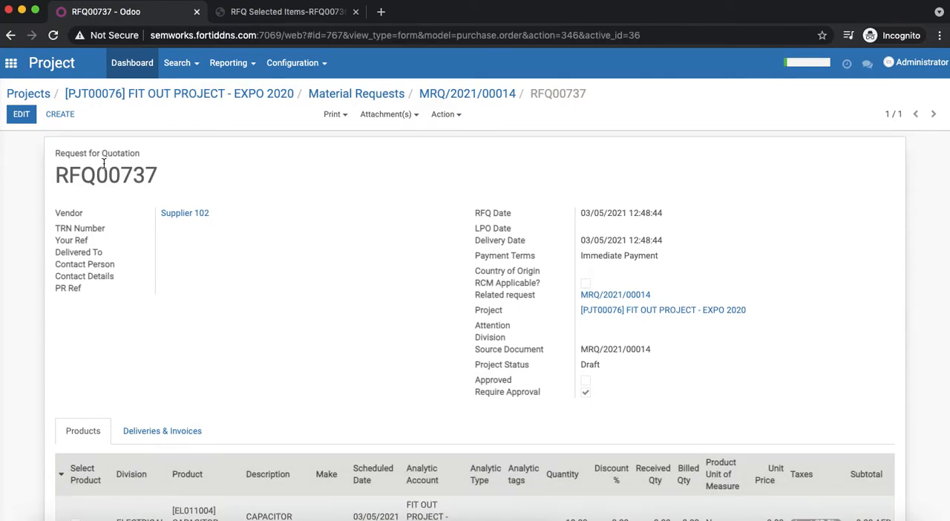
{"action": "scroll", "coordinate": [285, 321], "scroll_direction": "down", "scroll_amount": 1}
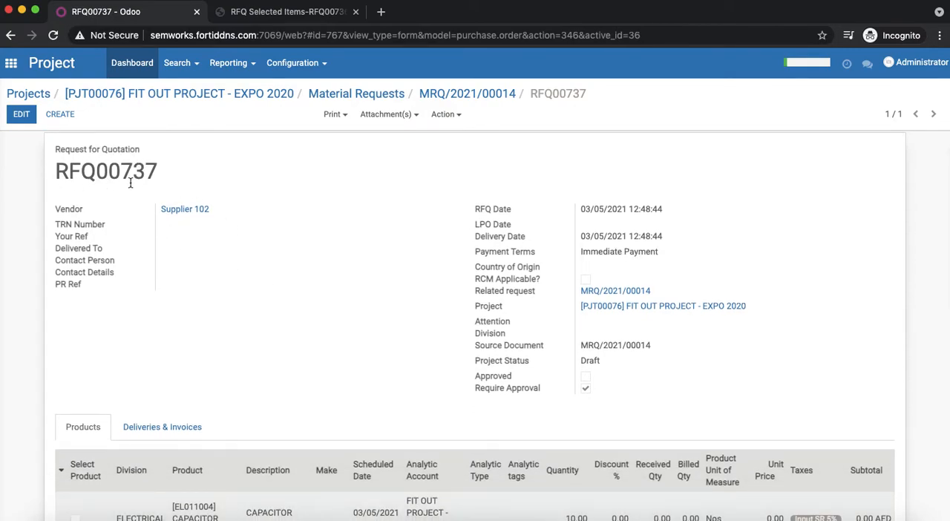
{"action": "scroll", "coordinate": [261, 301], "scroll_direction": "down", "scroll_amount": 5}
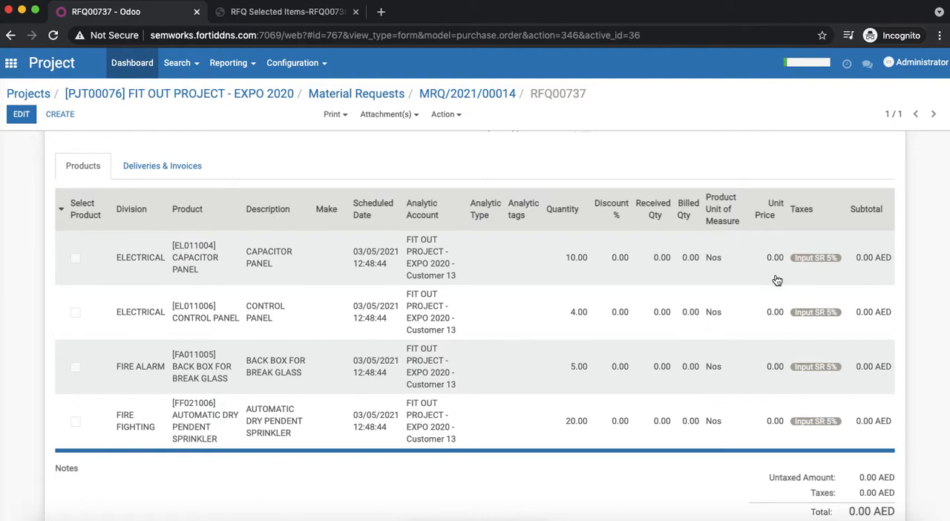
{"action": "left_click", "coordinate": [21, 114]}
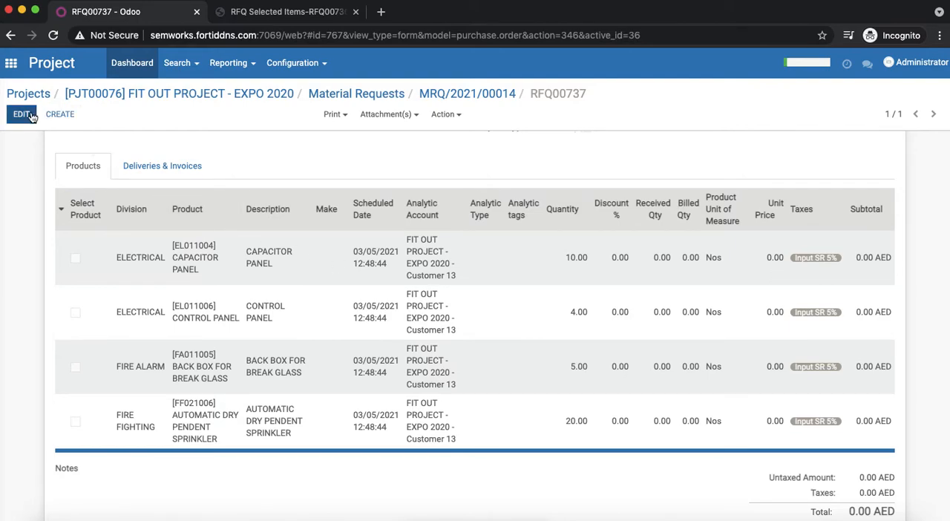
{"action": "scroll", "coordinate": [665, 391], "scroll_direction": "down", "scroll_amount": 4}
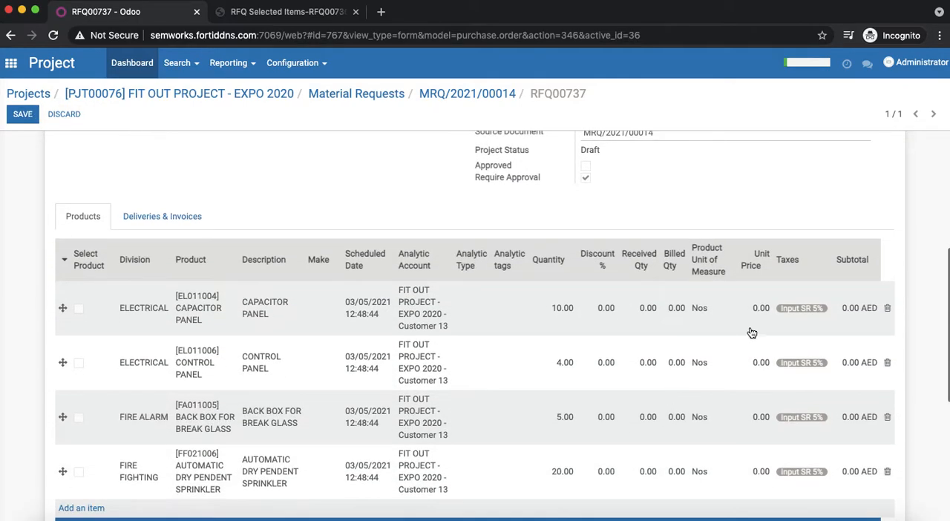
{"action": "left_click", "coordinate": [763, 316]}
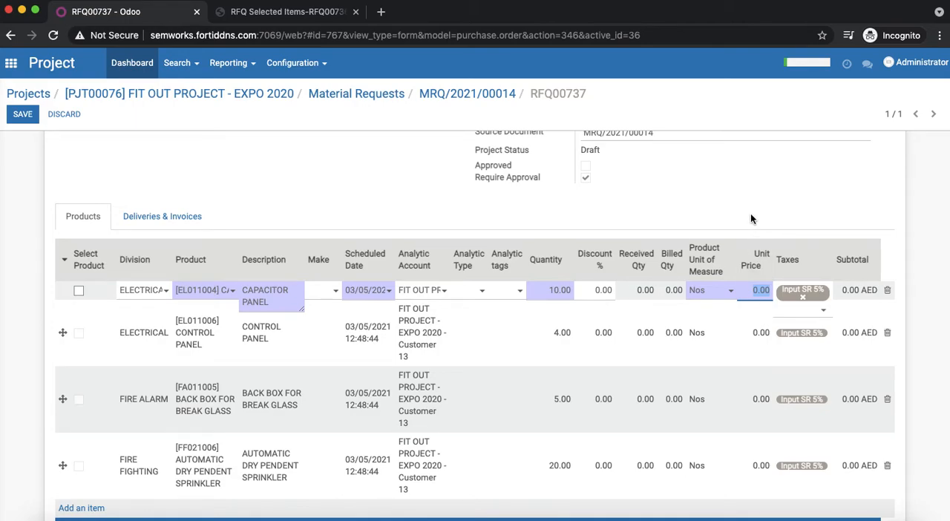
{"action": "type", "text": "2"}
{"action": "left_click", "coordinate": [764, 345]}
{"action": "type", "text": "45"}
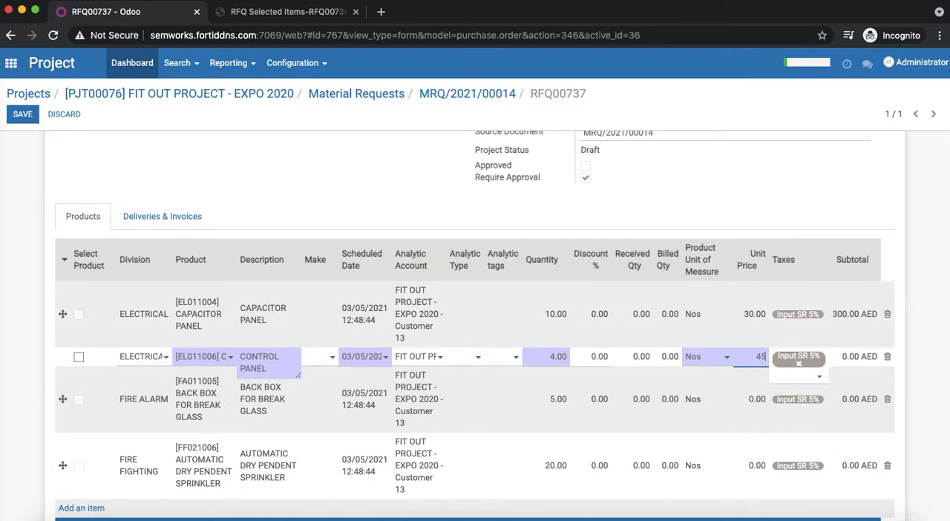
{"action": "left_click", "coordinate": [757, 400]}
{"action": "type", "text": "50"}
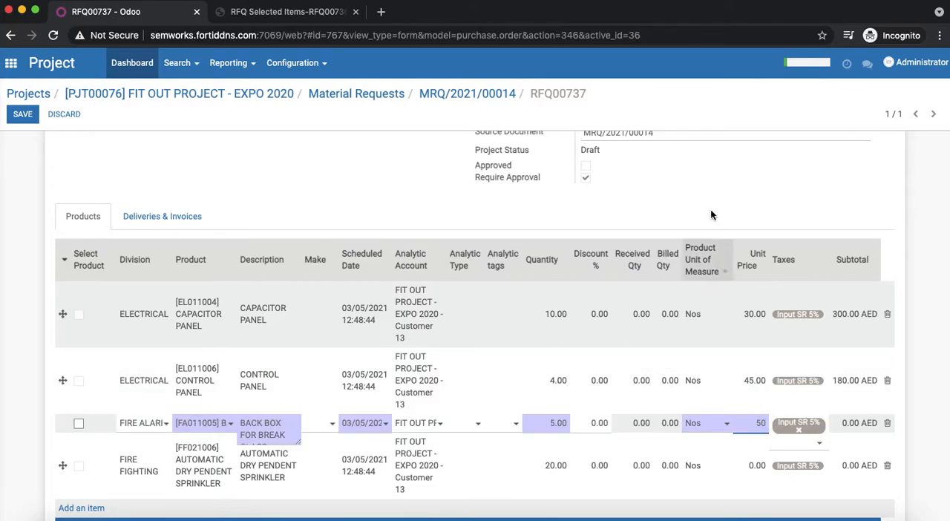
{"action": "left_click", "coordinate": [691, 174]}
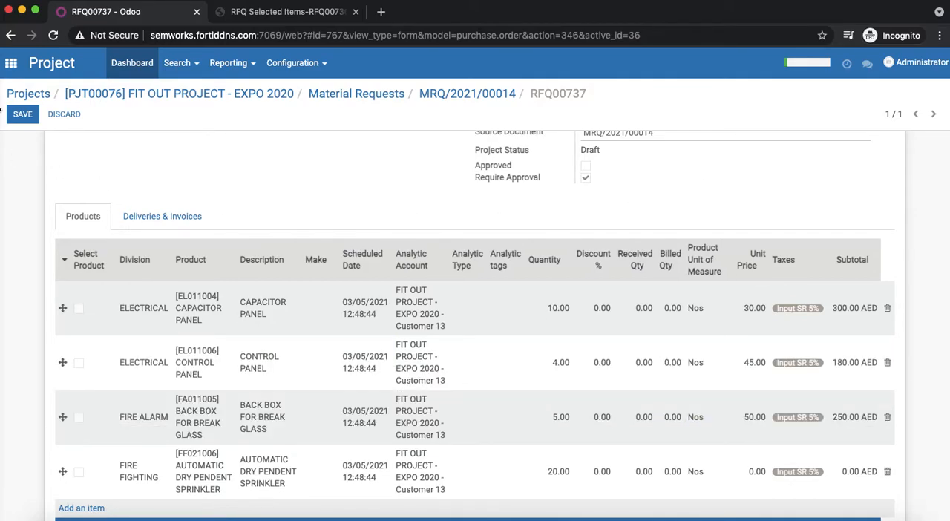
{"action": "left_click", "coordinate": [24, 119]}
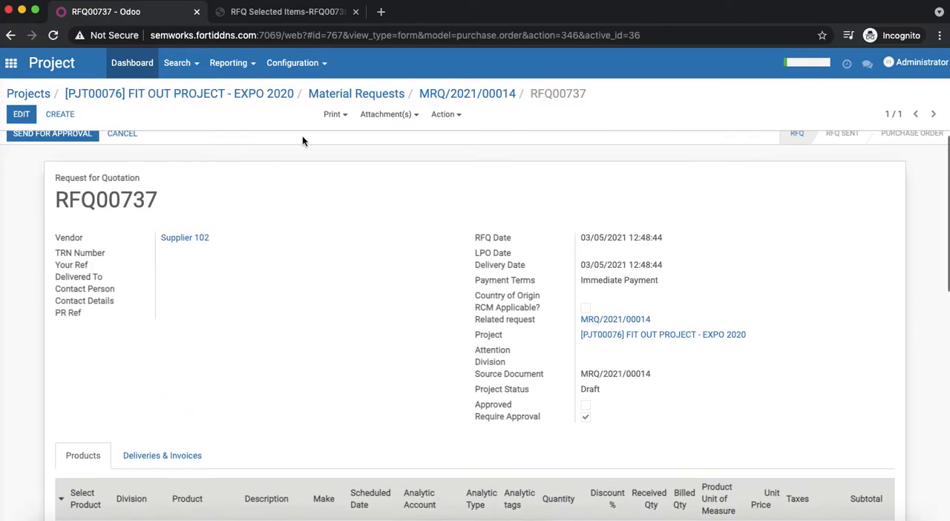
- Print the Request for Quotation report, save it as a PDF on the Desktop, and open it to review the product lines
{"action": "left_click", "coordinate": [336, 115]}
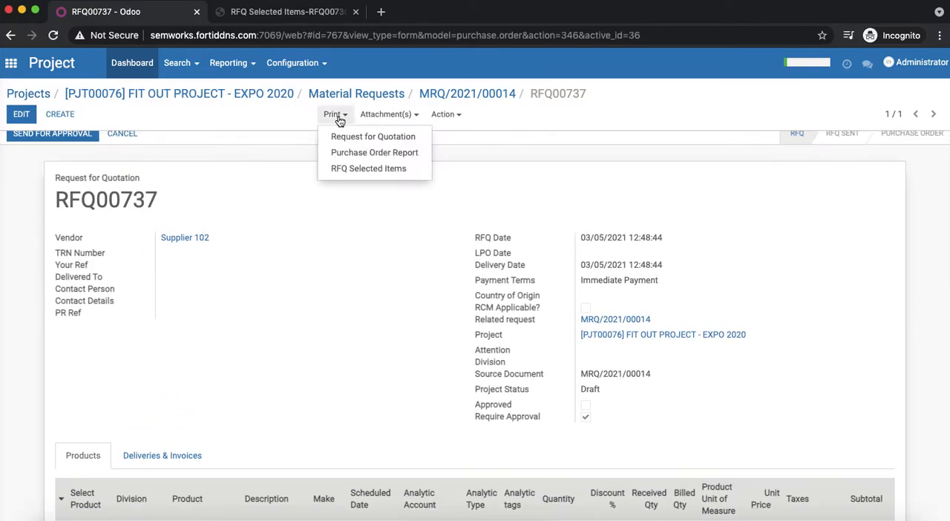
{"action": "left_click", "coordinate": [352, 136]}
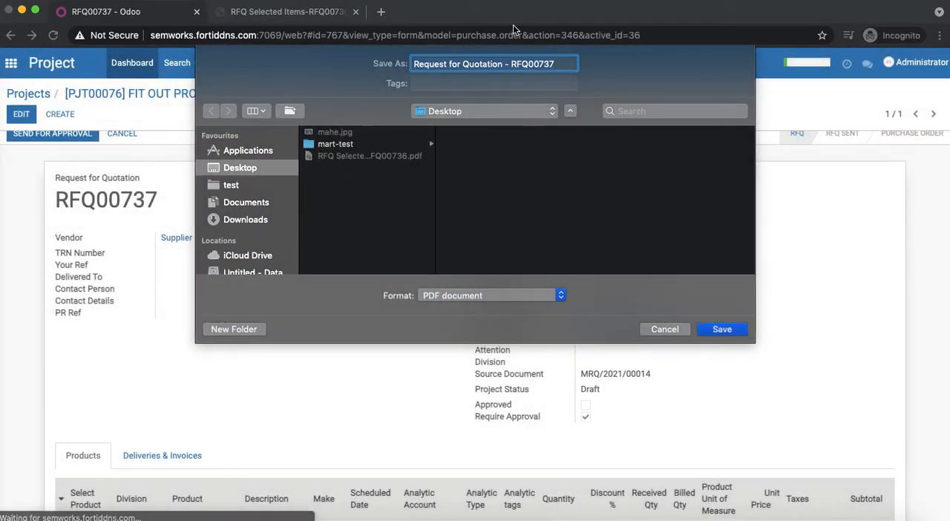
{"action": "left_click", "coordinate": [724, 329]}
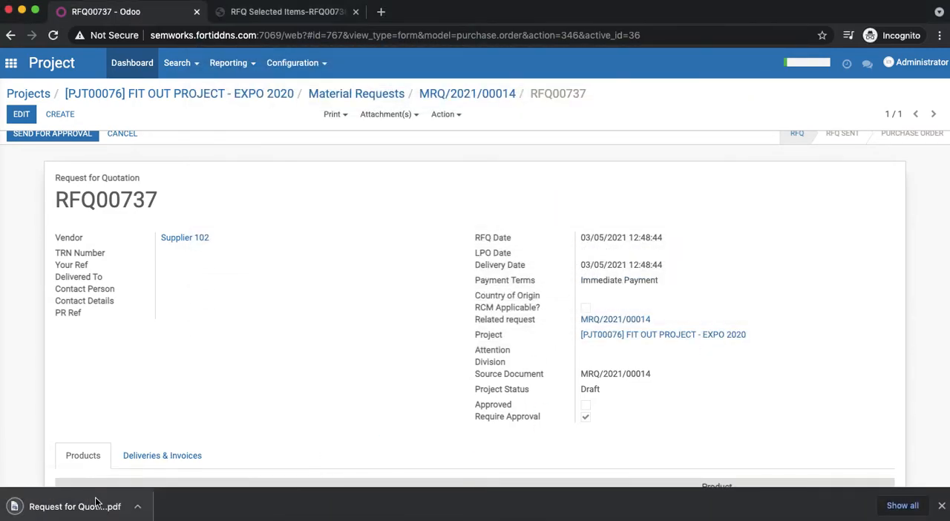
{"action": "left_click", "coordinate": [112, 509]}
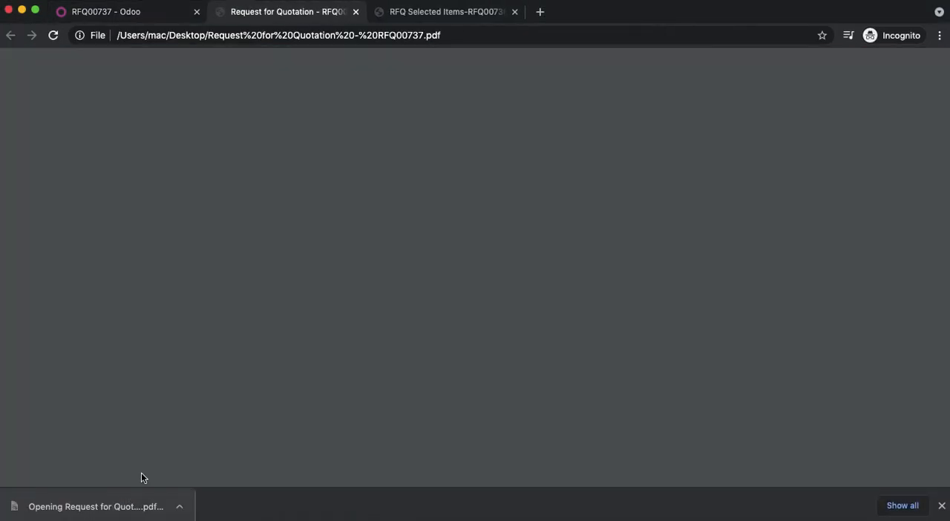
{"action": "scroll", "coordinate": [240, 414], "scroll_direction": "down", "scroll_amount": 5}
{"action": "scroll", "coordinate": [240, 414], "scroll_direction": "up", "scroll_amount": 1}
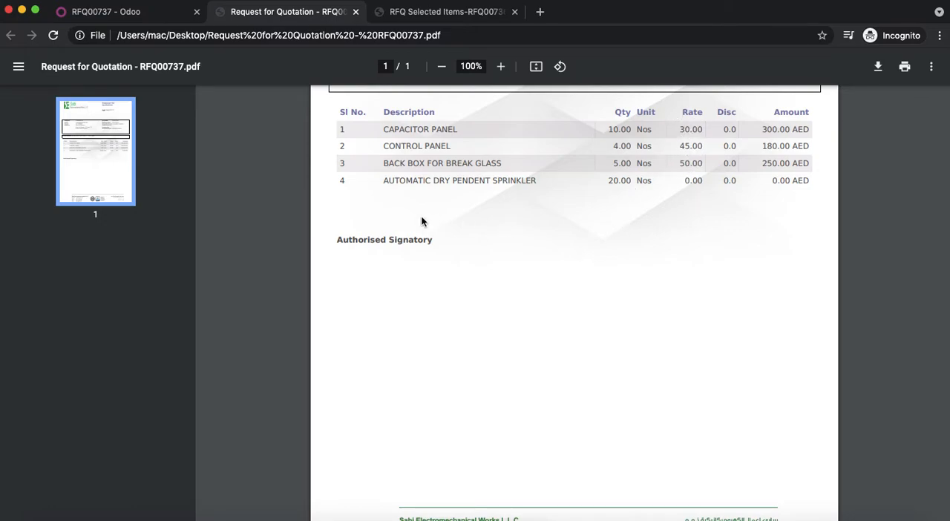
- Return to the RFQ, set the AUTOMATIC DRY PENDENT SPRINKLER unit price to 60, and save
{"action": "left_click", "coordinate": [125, 17]}
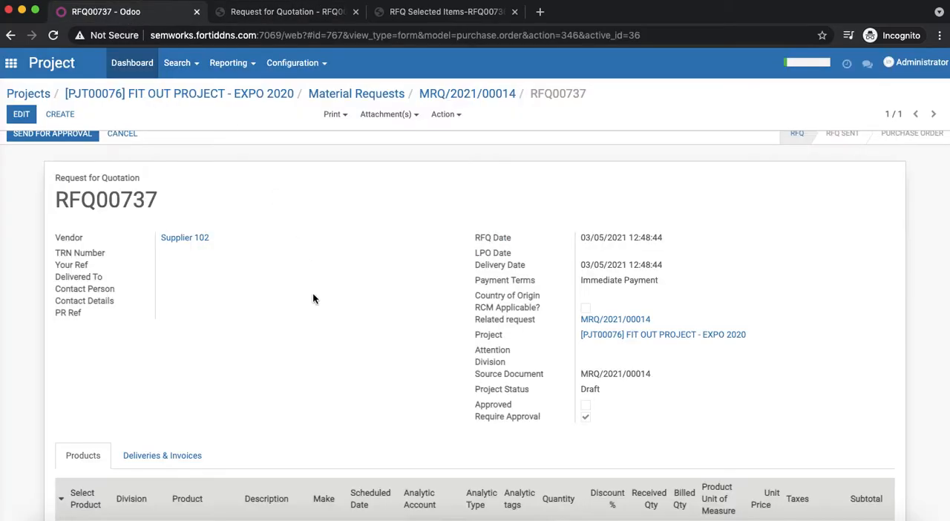
{"action": "scroll", "coordinate": [351, 335], "scroll_direction": "down", "scroll_amount": 5}
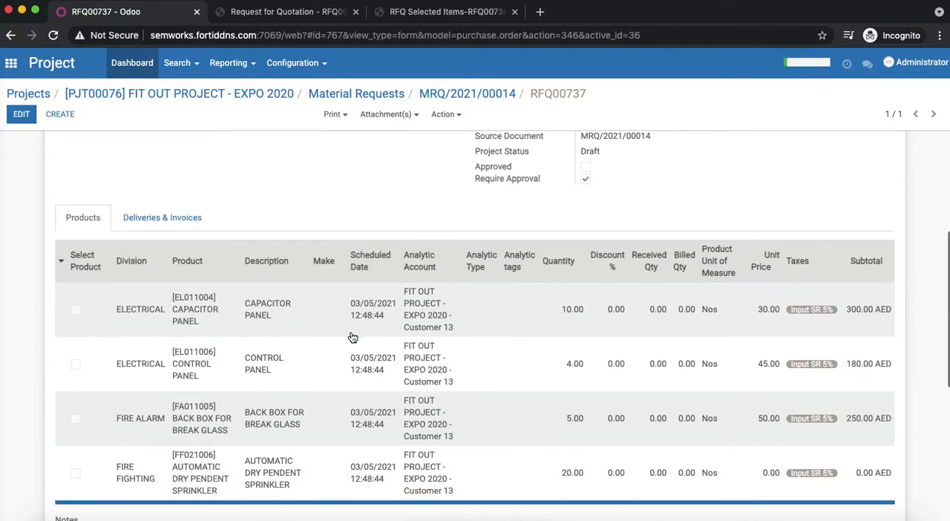
{"action": "left_click", "coordinate": [21, 114]}
{"action": "scroll", "coordinate": [445, 307], "scroll_direction": "down", "scroll_amount": 10}
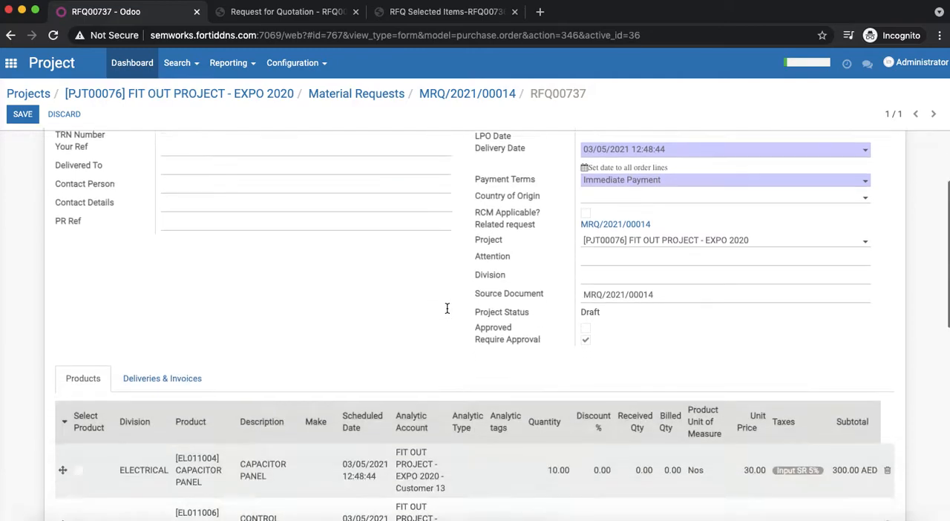
{"action": "left_click", "coordinate": [760, 294]}
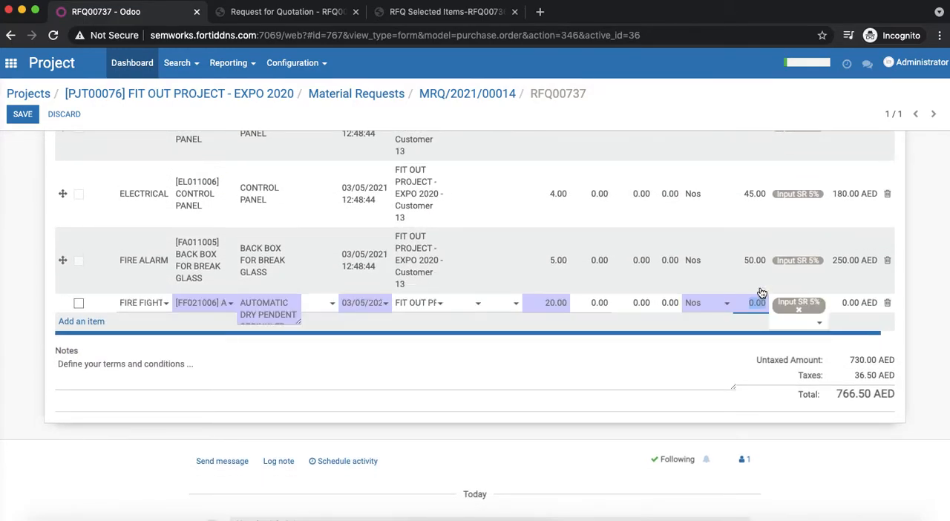
{"action": "type", "text": "60"}
{"action": "scroll", "coordinate": [670, 381], "scroll_direction": "up", "scroll_amount": 10}
{"action": "left_click", "coordinate": [22, 115]}
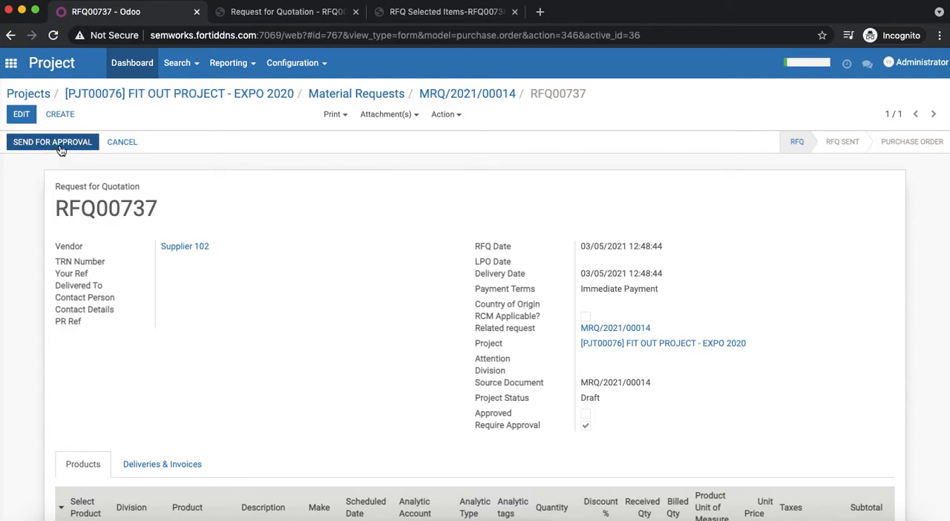
- Send the RFQ for approval and approve it, accepting the confirmation for both actions
{"action": "left_click", "coordinate": [59, 145]}
{"action": "left_click", "coordinate": [300, 166]}
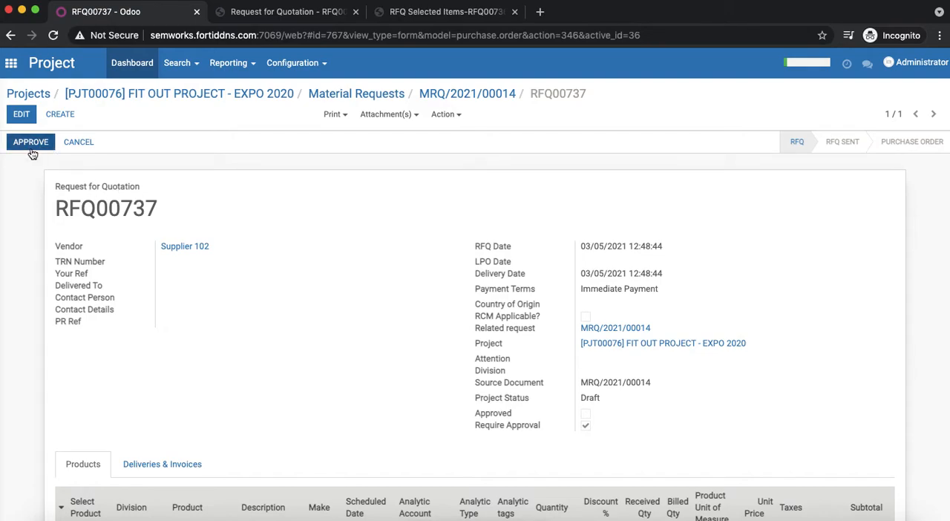
{"action": "scroll", "coordinate": [339, 331], "scroll_direction": "down", "scroll_amount": 4}
{"action": "scroll", "coordinate": [338, 331], "scroll_direction": "up", "scroll_amount": 3}
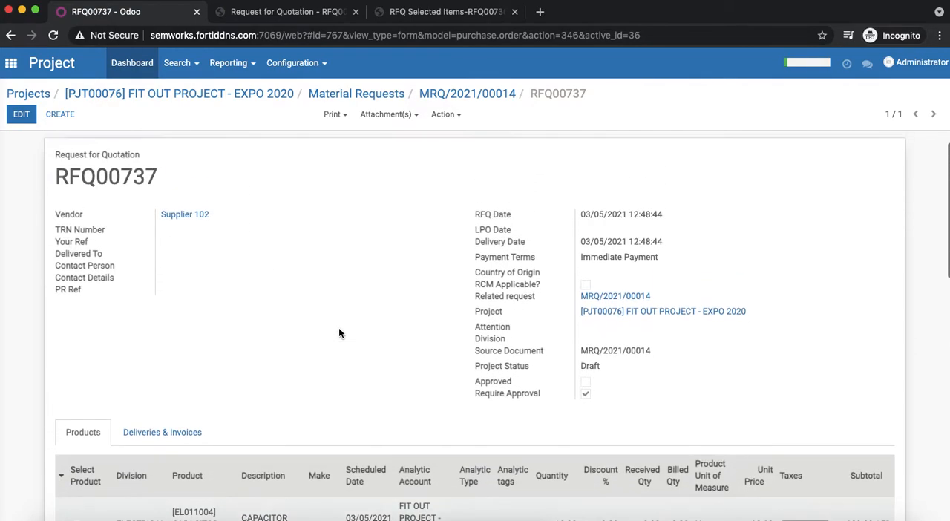
{"action": "scroll", "coordinate": [338, 334], "scroll_direction": "up", "scroll_amount": 1}
{"action": "left_click", "coordinate": [31, 142]}
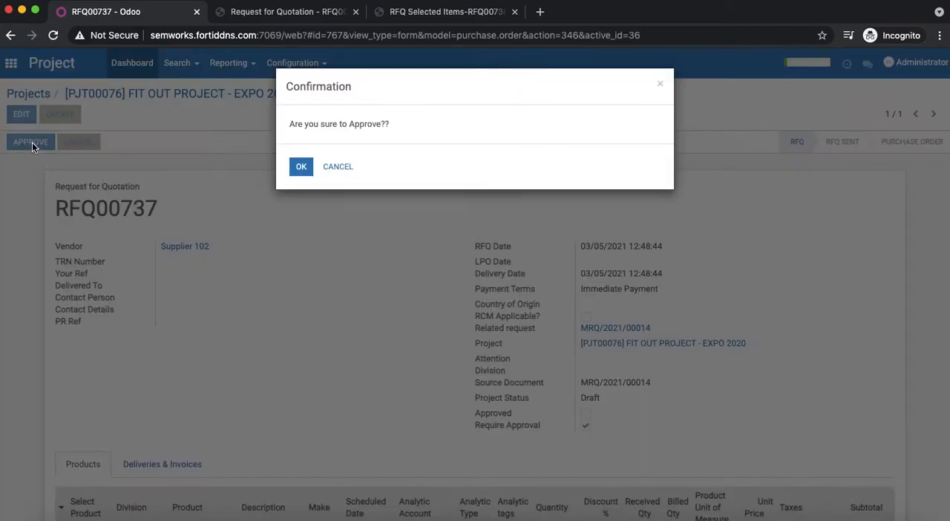
{"action": "left_click", "coordinate": [298, 168]}
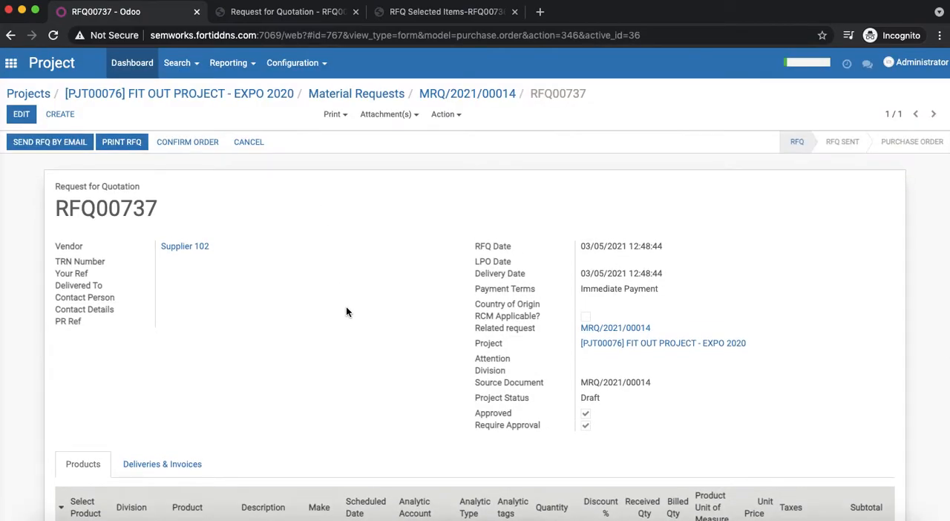
- Review the approved RFQ's lines and totals, confirm it as a purchase order, and open the order's shipment
{"action": "scroll", "coordinate": [346, 311], "scroll_direction": "down", "scroll_amount": 5}
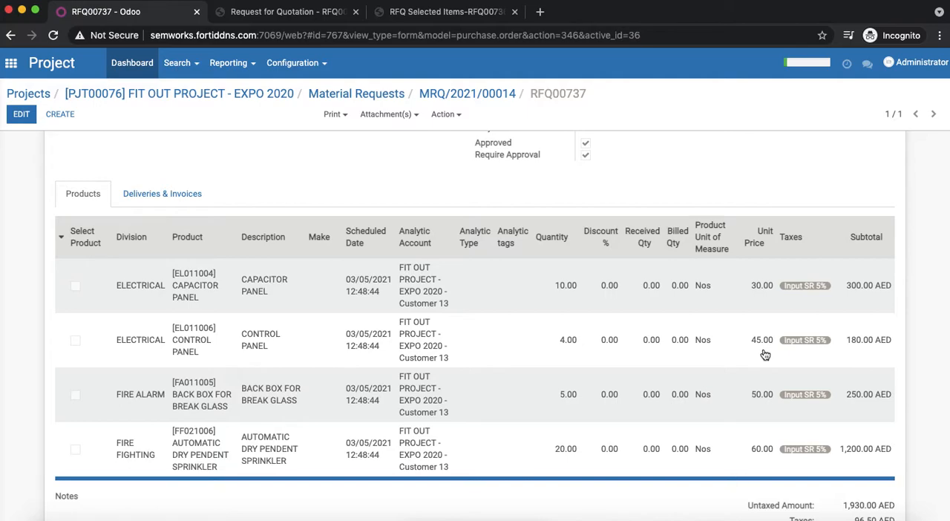
{"action": "scroll", "coordinate": [758, 368], "scroll_direction": "down", "scroll_amount": 2}
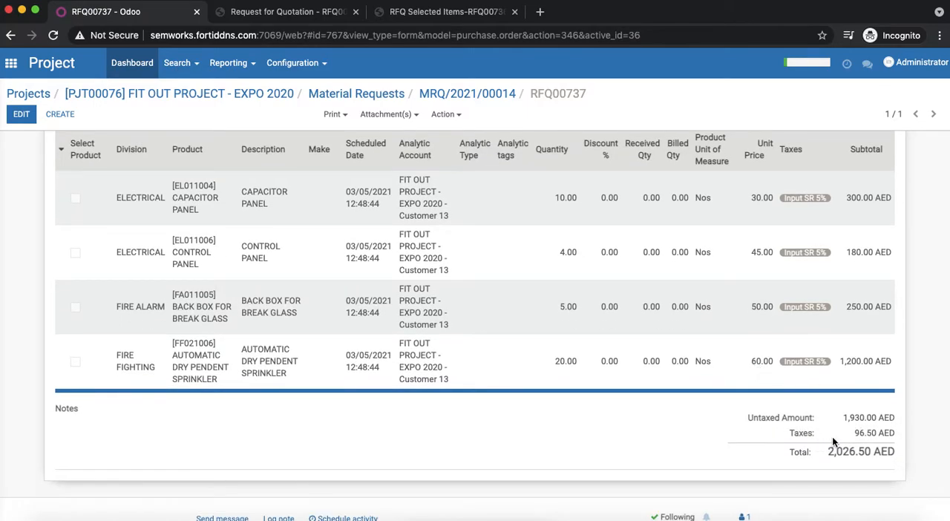
{"action": "scroll", "coordinate": [614, 451], "scroll_direction": "up", "scroll_amount": 6}
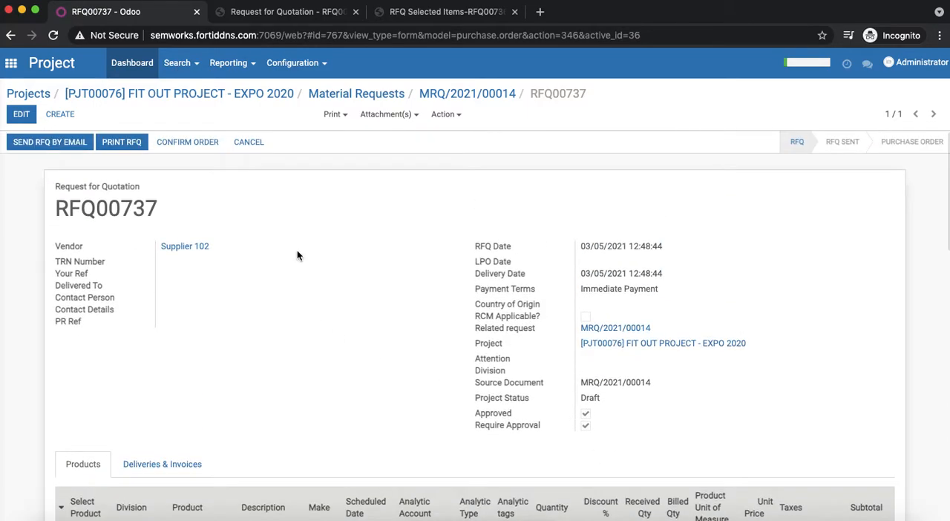
{"action": "left_click", "coordinate": [195, 145]}
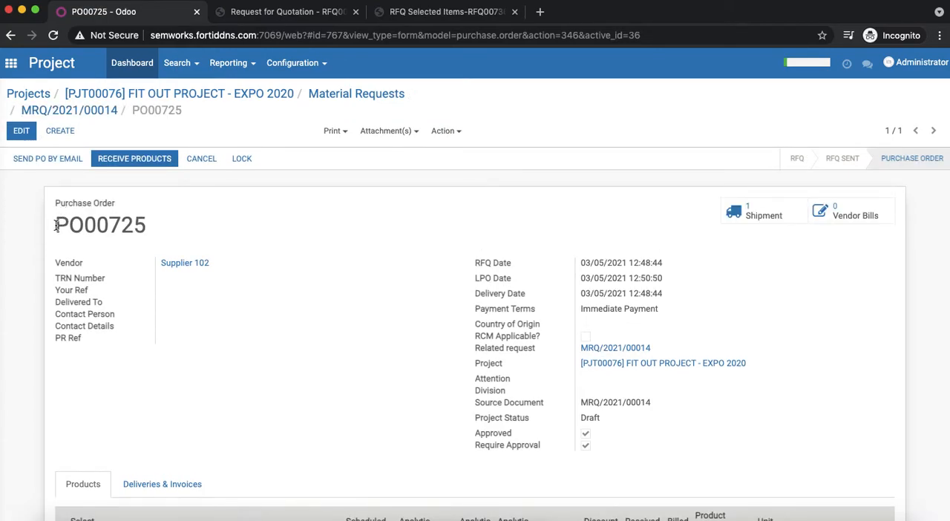
{"action": "double_click", "coordinate": [58, 229]}
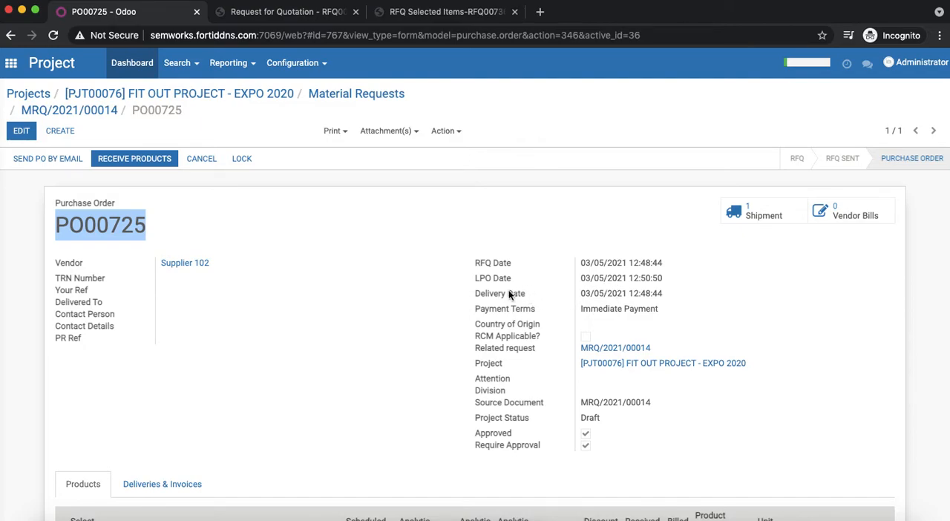
{"action": "left_click", "coordinate": [754, 217]}
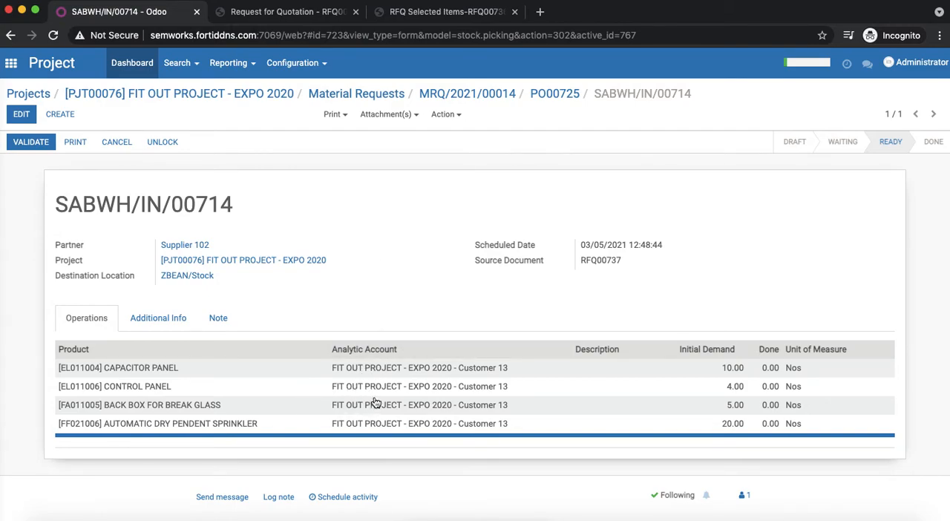
- Edit the shipment and set the done quantities to 10 for CAPACITOR PANEL and 4 for CONTROL PANEL
{"action": "left_click", "coordinate": [24, 117]}
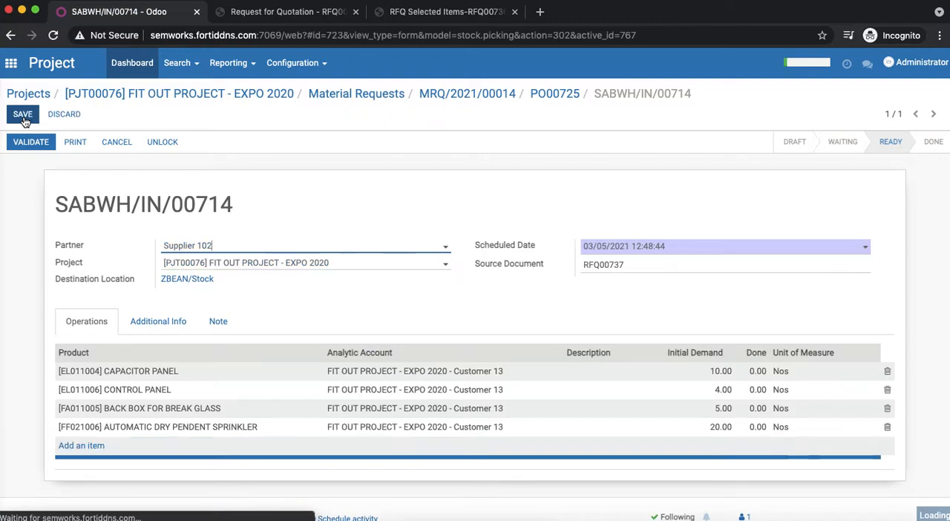
{"action": "scroll", "coordinate": [386, 301], "scroll_direction": "down", "scroll_amount": 1}
{"action": "scroll", "coordinate": [386, 297], "scroll_direction": "up", "scroll_amount": 1}
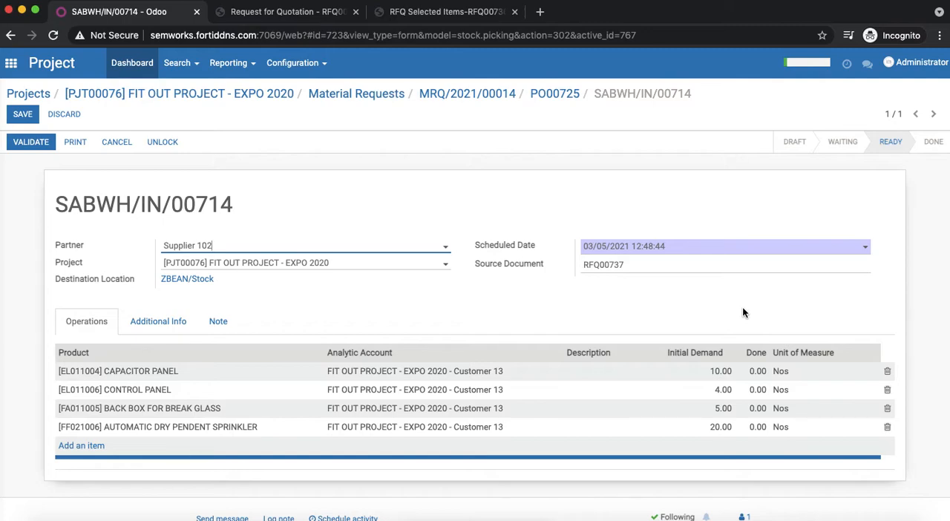
{"action": "left_click", "coordinate": [757, 370]}
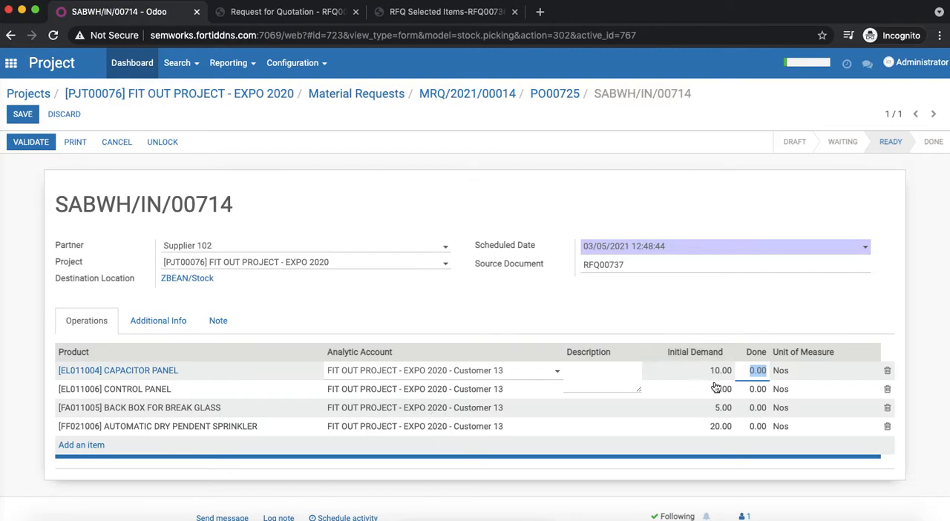
{"action": "type", "text": "10"}
{"action": "left_click", "coordinate": [755, 389]}
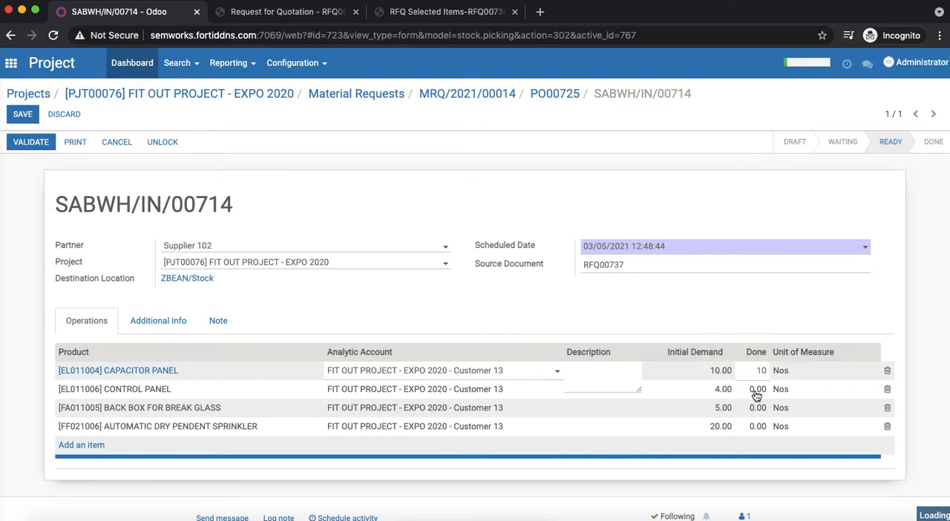
{"action": "type", "text": "4"}
- Set the done quantities to 3 for BACK BOX FOR BREAK GLASS and 12 for AUTOMATIC DRY PENDENT SPRINKLER, and save the shipment
{"action": "left_click", "coordinate": [765, 408]}
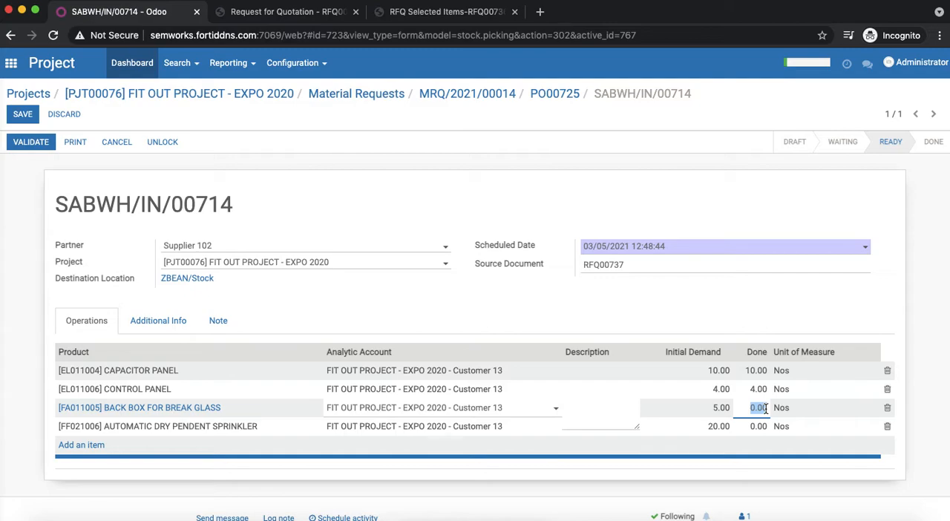
{"action": "type", "text": "3"}
{"action": "left_click", "coordinate": [755, 426]}
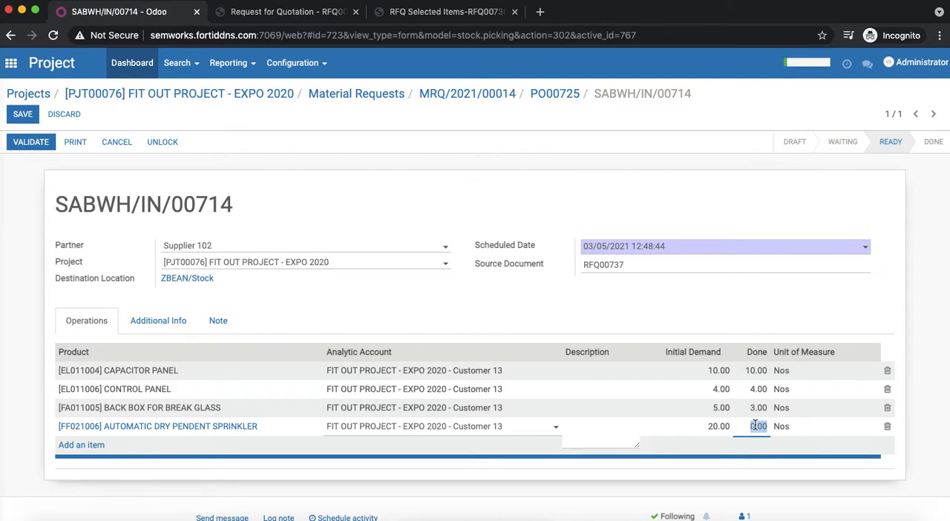
{"action": "type", "text": "12"}
{"action": "left_click", "coordinate": [745, 299]}
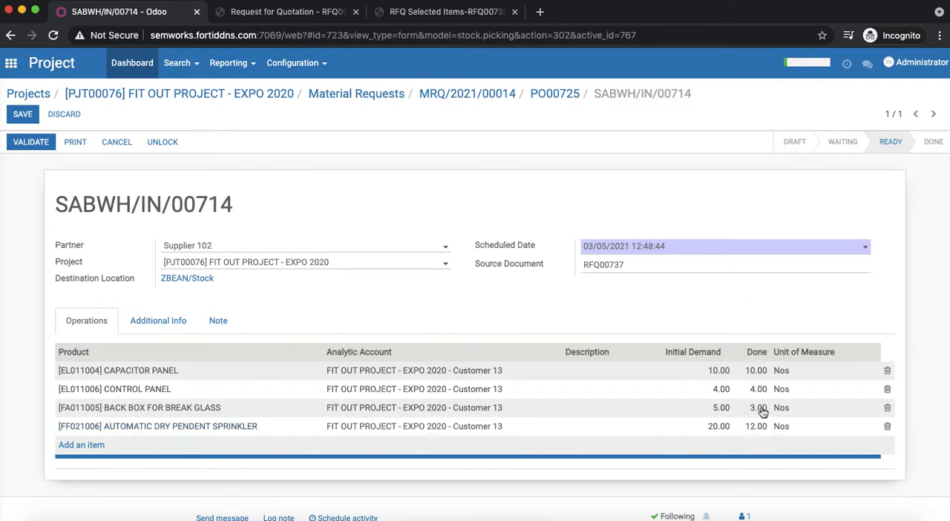
{"action": "left_click", "coordinate": [29, 116]}
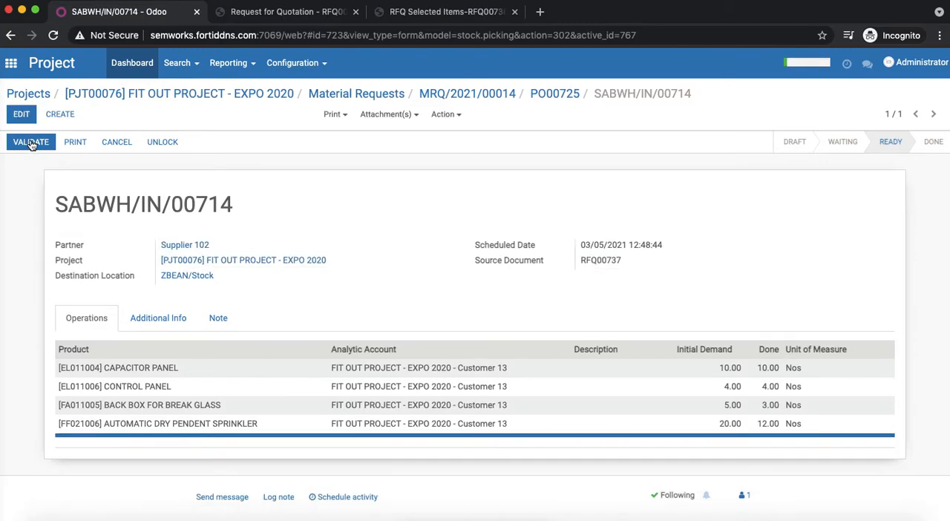
- Validate the partial shipment with a backorder, and open the backorder shipment from the Supplier 102 purchase order
{"action": "left_click", "coordinate": [31, 143]}
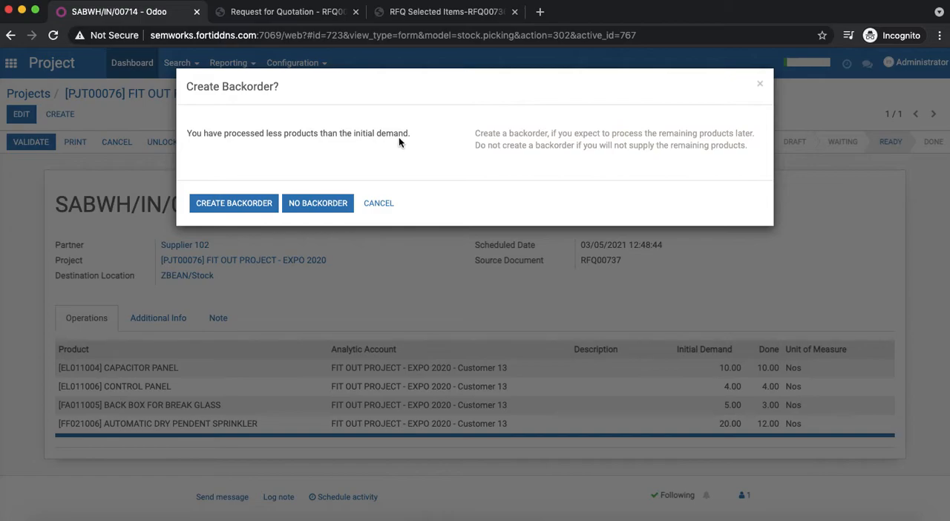
{"action": "left_click", "coordinate": [236, 204]}
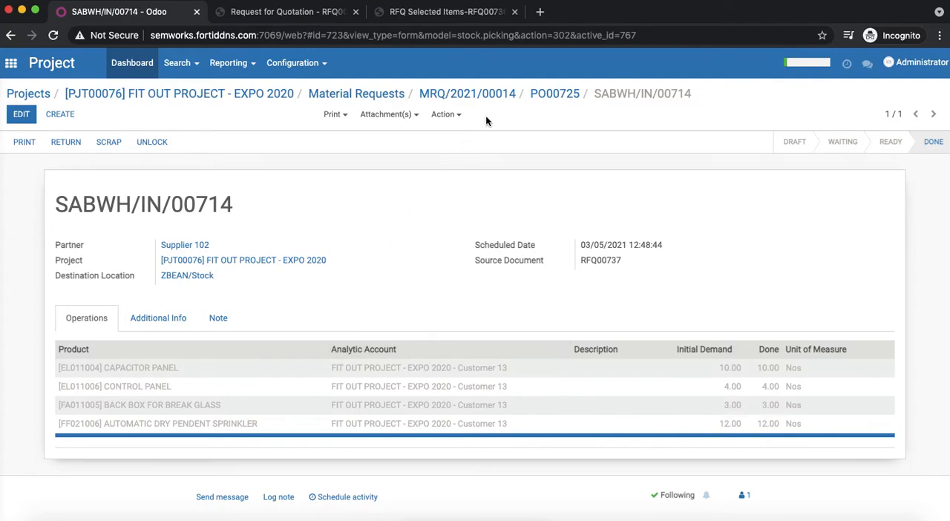
{"action": "left_click", "coordinate": [554, 95]}
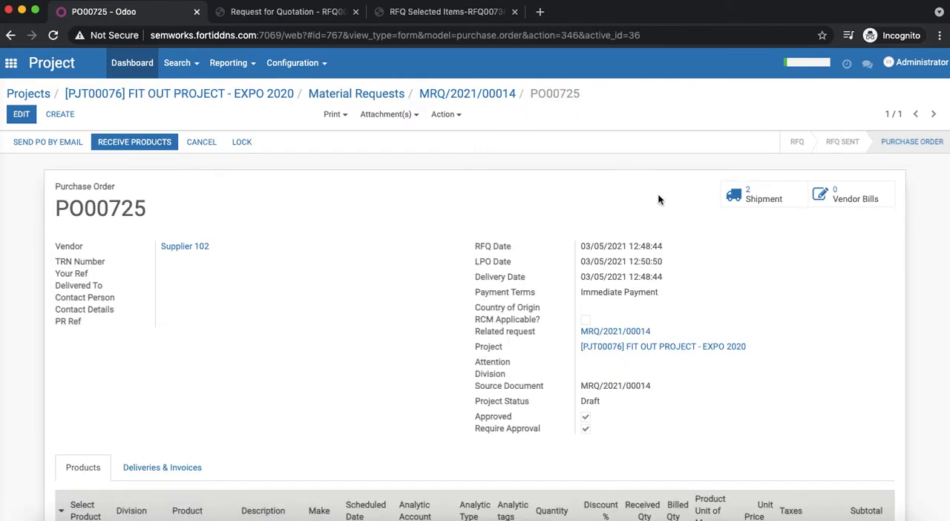
{"action": "left_click", "coordinate": [749, 197]}
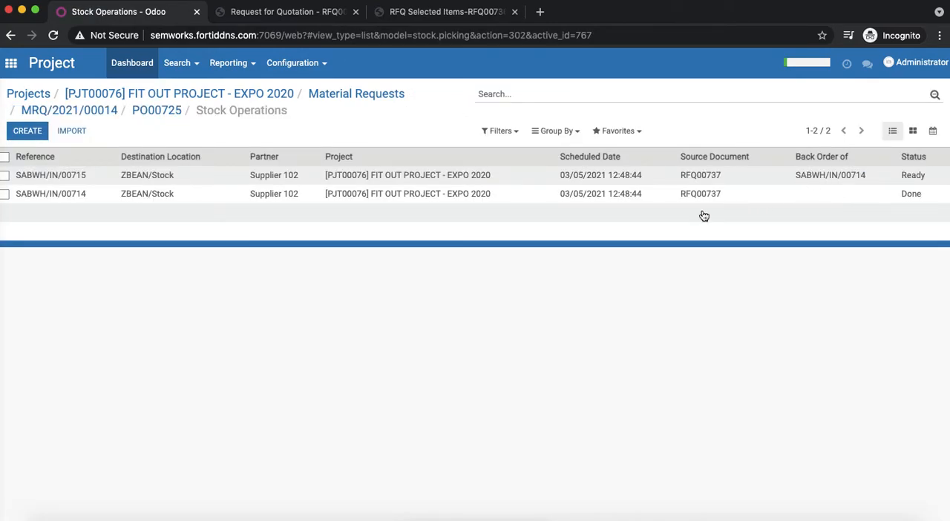
{"action": "left_click", "coordinate": [724, 178]}
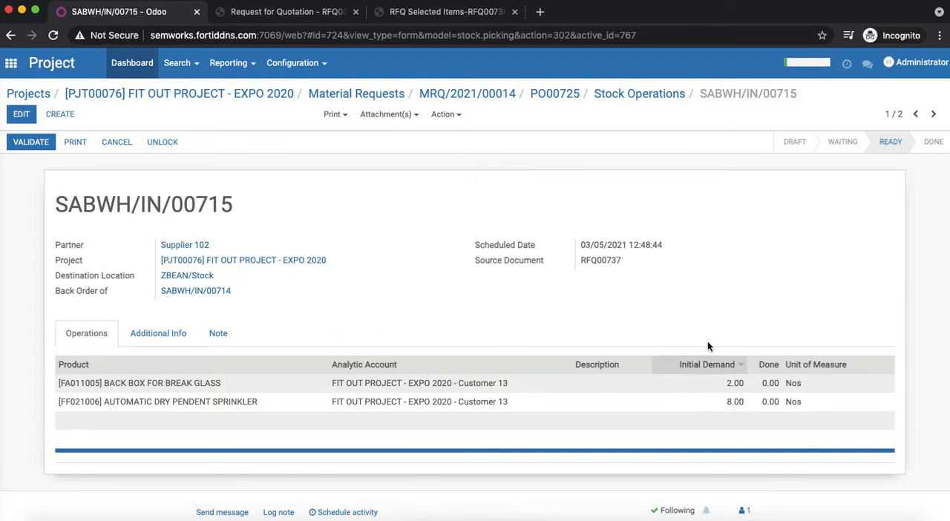
- Validate the backorder shipment by processing all reserved quantities, and return to the purchase order
{"action": "left_click", "coordinate": [30, 148]}
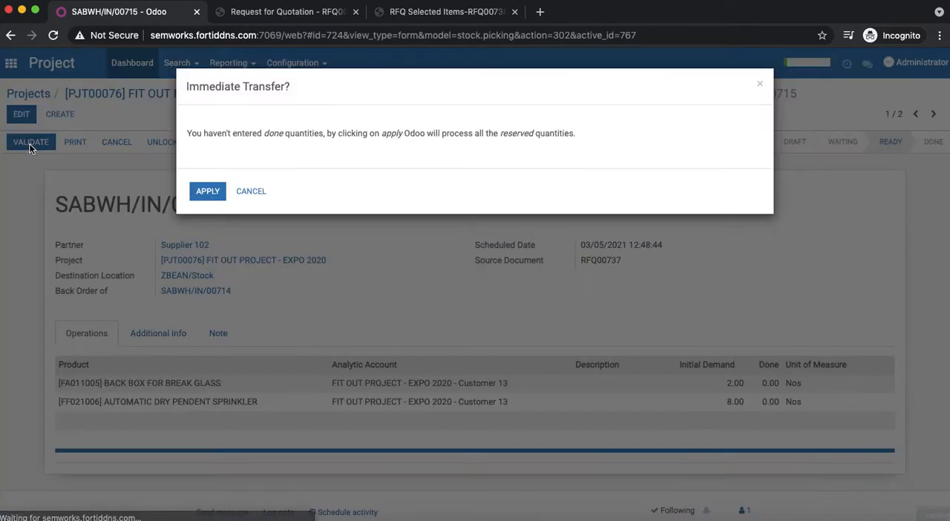
{"action": "left_click", "coordinate": [208, 195]}
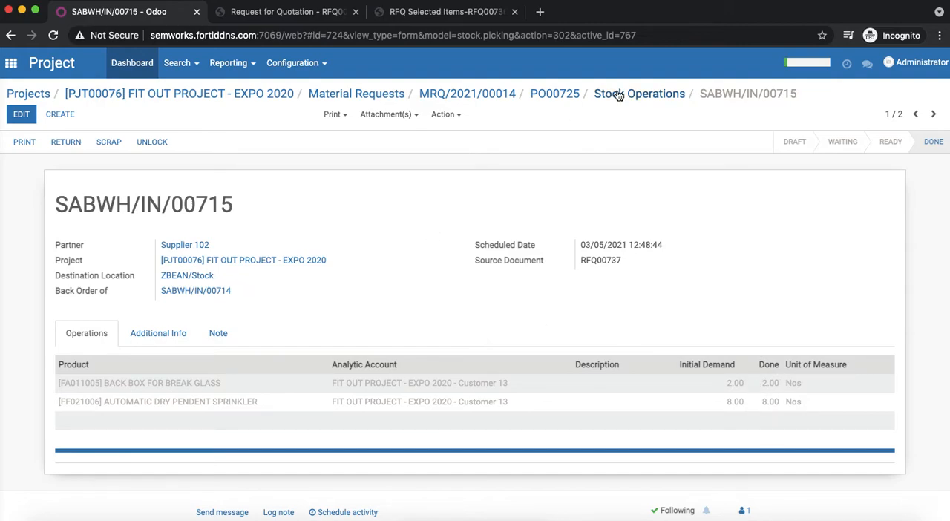
{"action": "left_click", "coordinate": [572, 97]}
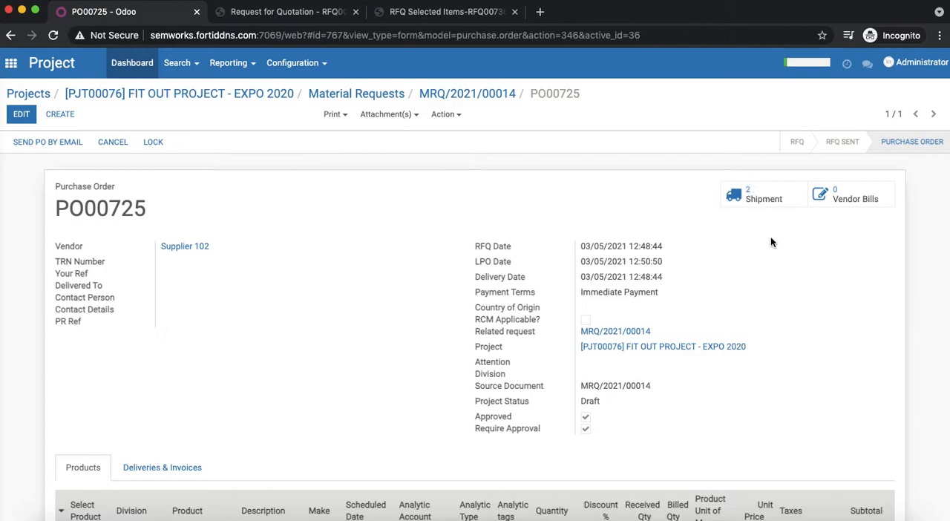
- Check the material request's required and procured quantities and the list of material requests for FIT OUT PROJECT - EXPO 2020
{"action": "left_click", "coordinate": [501, 97]}
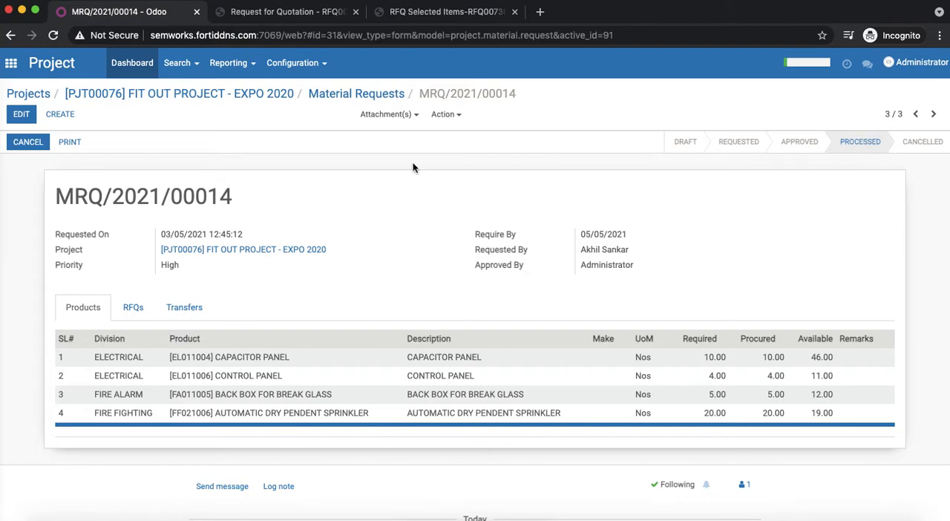
{"action": "left_click", "coordinate": [264, 95]}
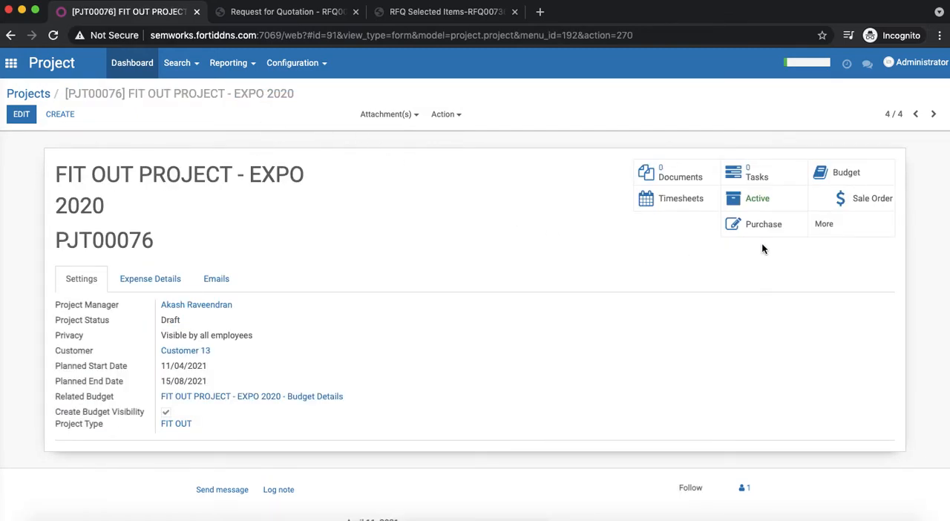
{"action": "left_click", "coordinate": [832, 230]}
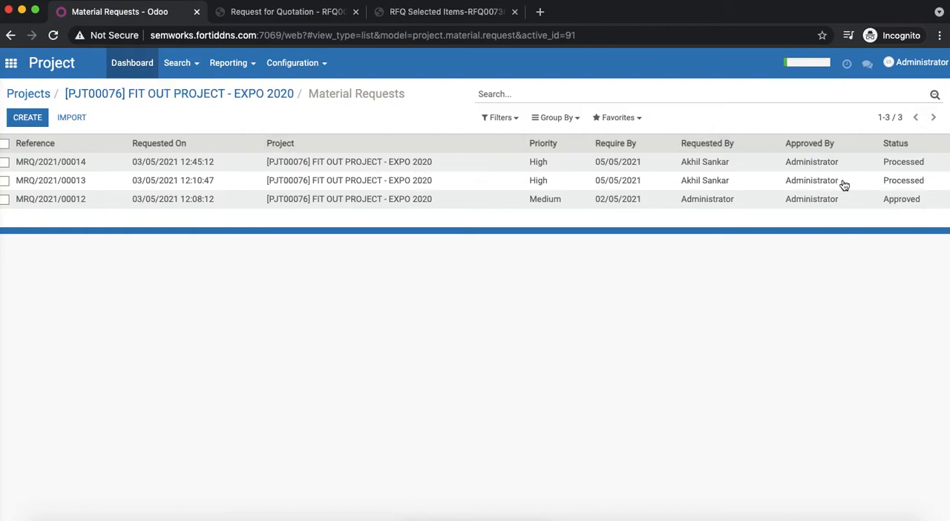
{"action": "left_click", "coordinate": [281, 95]}
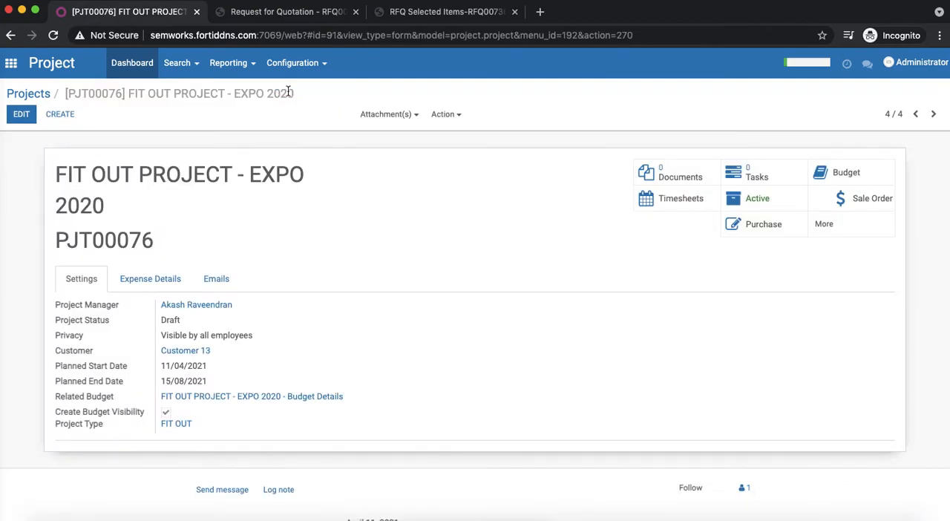
- Open the project's purchase orders and review the Supplier 100 order's details, received quantities and billed quantities
{"action": "left_click", "coordinate": [769, 225]}
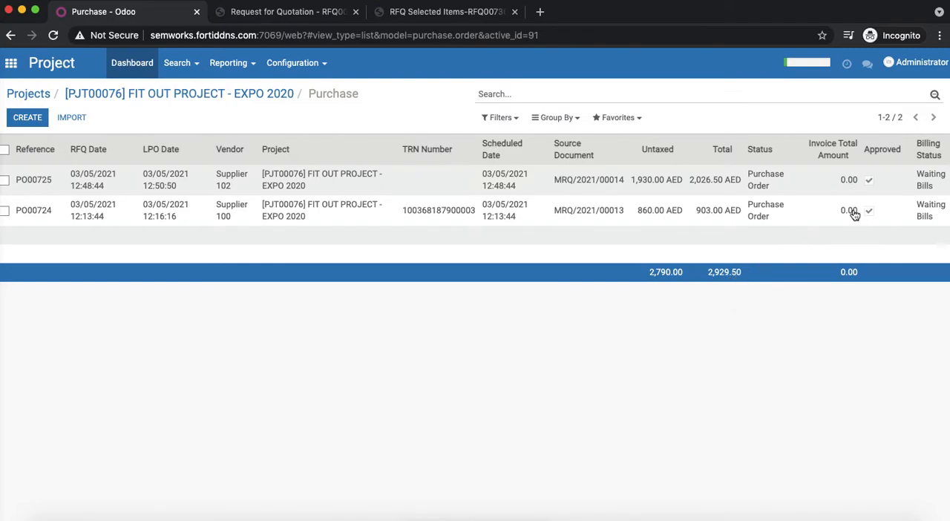
{"action": "left_click", "coordinate": [767, 215]}
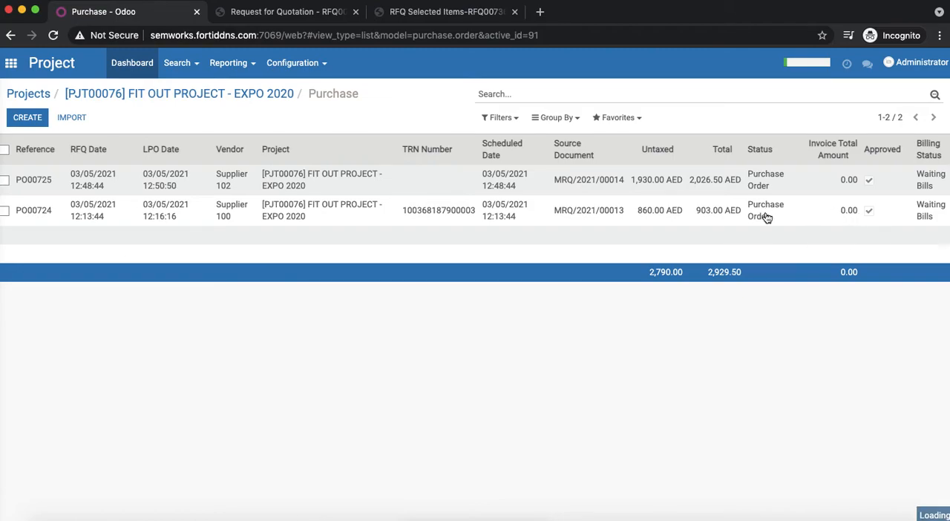
{"action": "scroll", "coordinate": [758, 280], "scroll_direction": "down", "scroll_amount": 2}
{"action": "scroll", "coordinate": [757, 280], "scroll_direction": "down", "scroll_amount": 5}
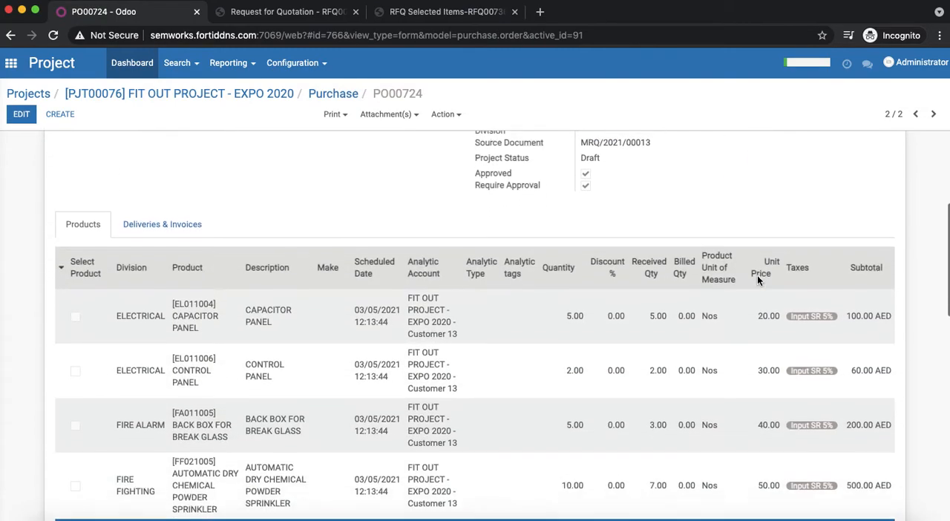
{"action": "scroll", "coordinate": [760, 282], "scroll_direction": "up", "scroll_amount": 2}
{"action": "scroll", "coordinate": [758, 278], "scroll_direction": "up", "scroll_amount": 3}
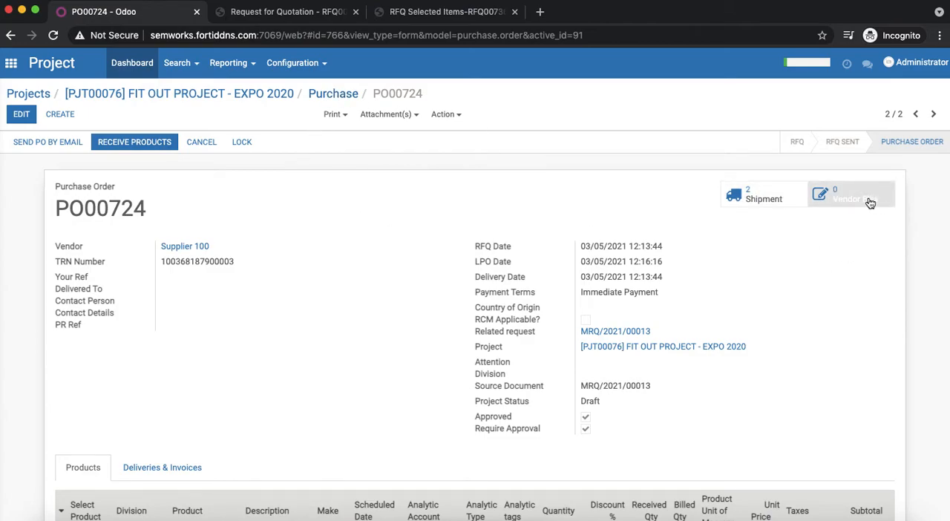
{"action": "scroll", "coordinate": [805, 324], "scroll_direction": "down", "scroll_amount": 3}
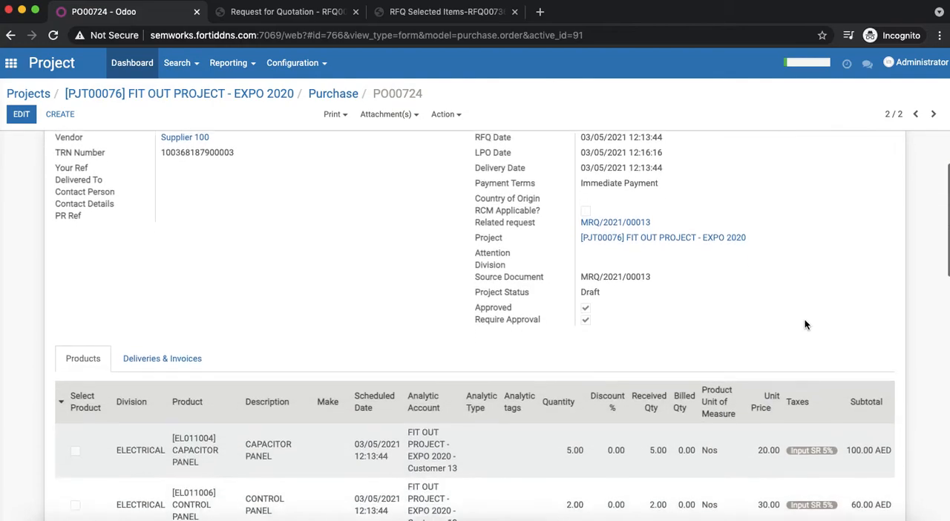
{"action": "scroll", "coordinate": [806, 324], "scroll_direction": "up", "scroll_amount": 3}
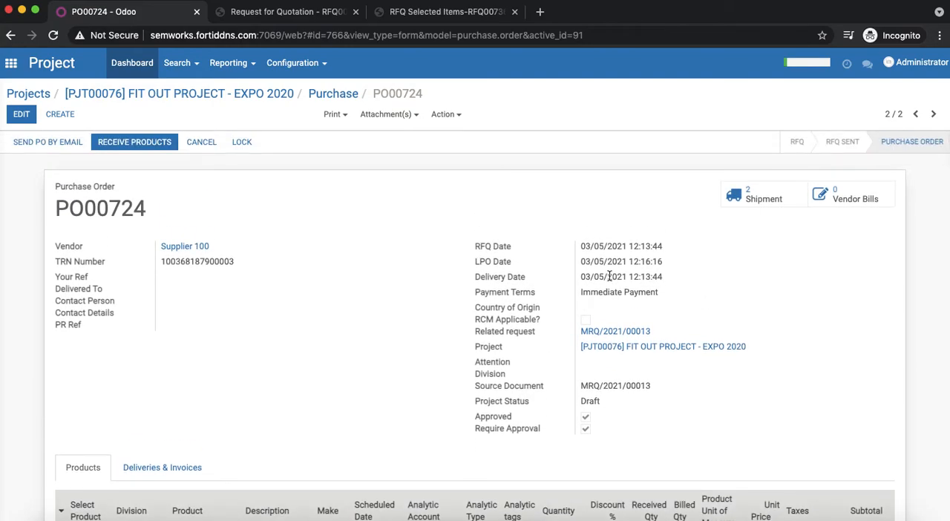
- Open the Supplier 102 purchase order from the project's purchases and start a new vendor bill for it
{"action": "left_click", "coordinate": [337, 95]}
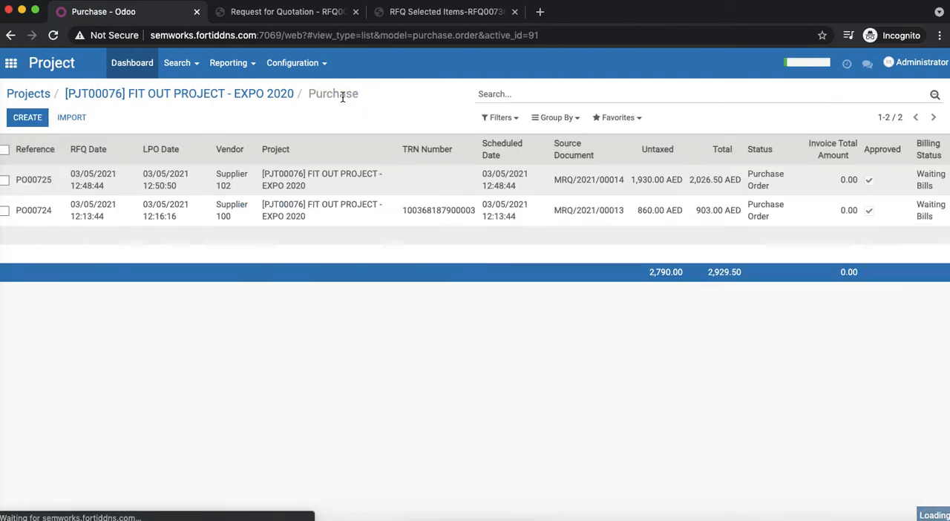
{"action": "left_click", "coordinate": [315, 177]}
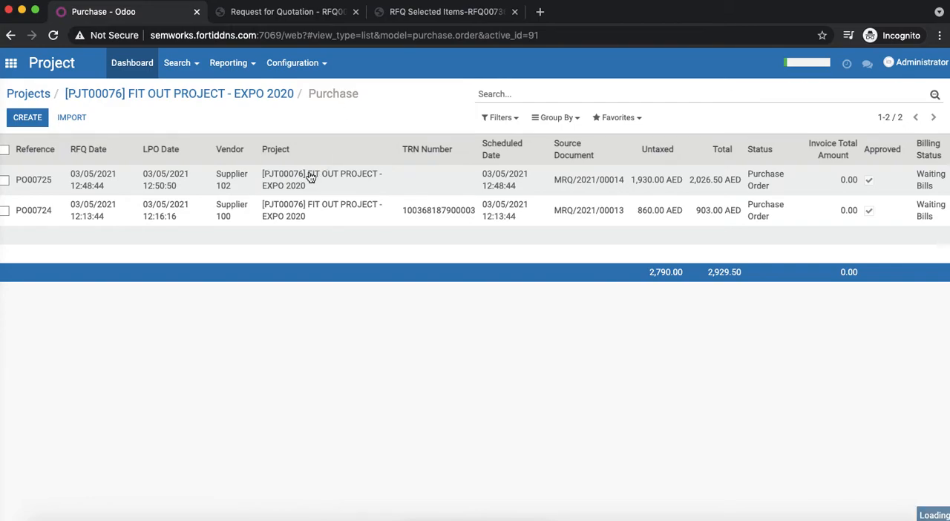
{"action": "left_click", "coordinate": [882, 198]}
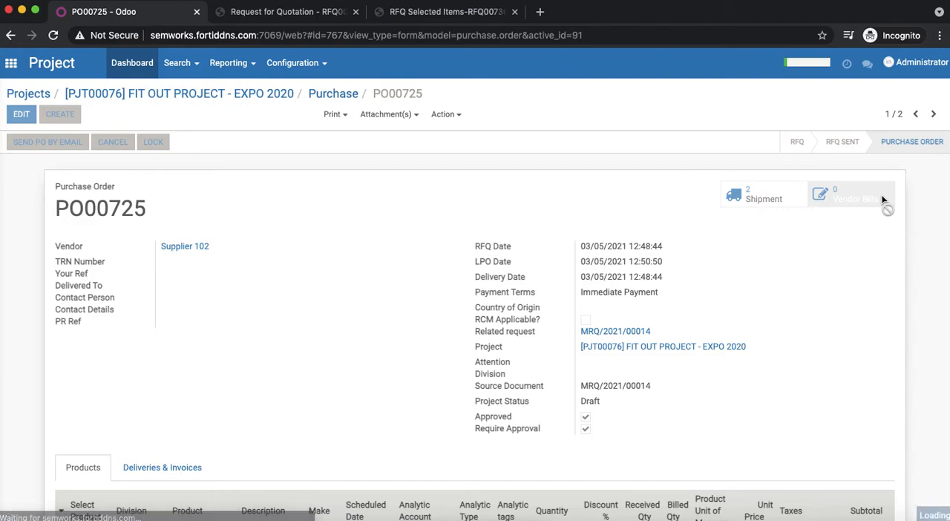
{"action": "left_click", "coordinate": [11, 134]}
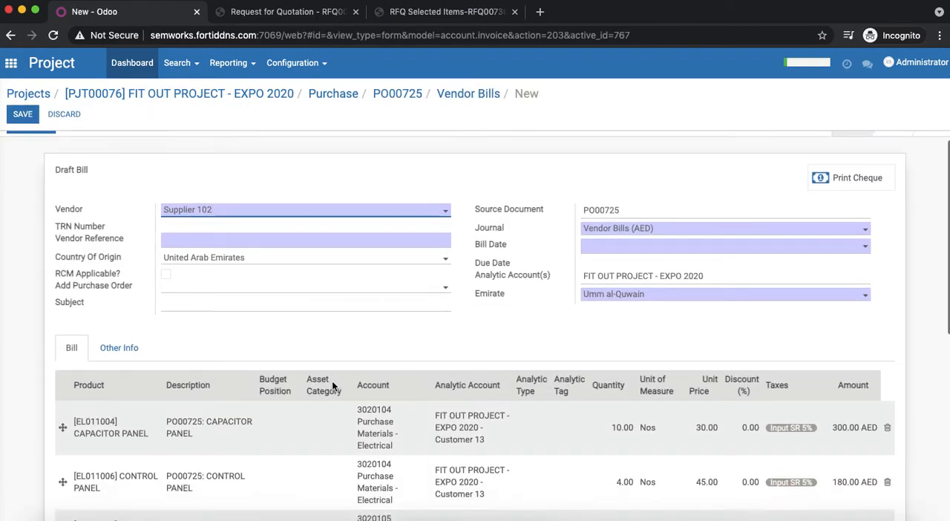
- Review the draft vendor bill's header fields, product lines, analytic accounts, taxes and totals
{"action": "scroll", "coordinate": [333, 327], "scroll_direction": "down", "scroll_amount": 5}
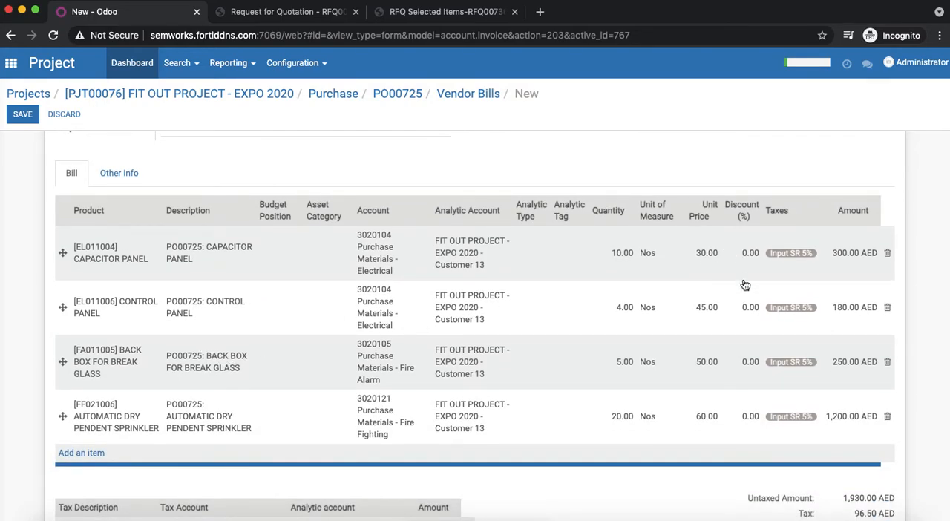
{"action": "scroll", "coordinate": [745, 267], "scroll_direction": "up", "scroll_amount": 5}
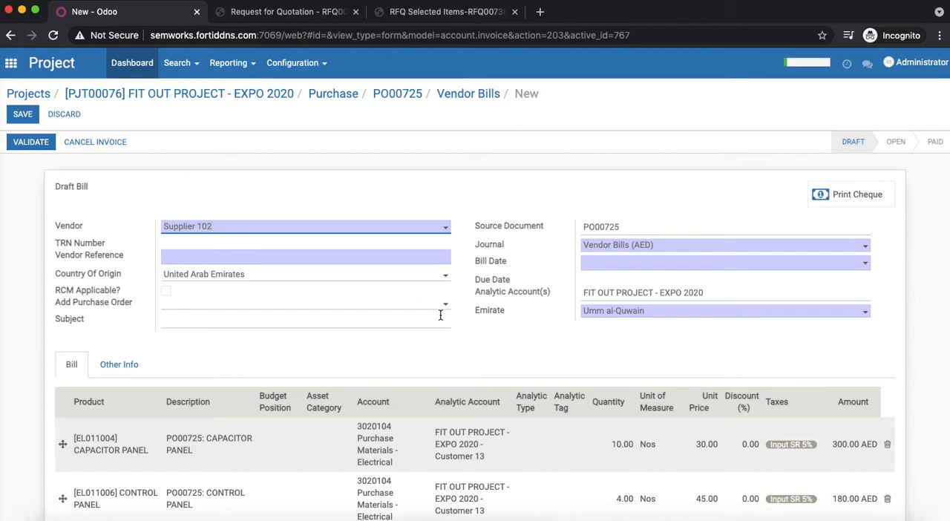
{"action": "scroll", "coordinate": [491, 331], "scroll_direction": "down", "scroll_amount": 2}
{"action": "scroll", "coordinate": [491, 331], "scroll_direction": "up", "scroll_amount": 2}
{"action": "scroll", "coordinate": [492, 330], "scroll_direction": "down", "scroll_amount": 3}
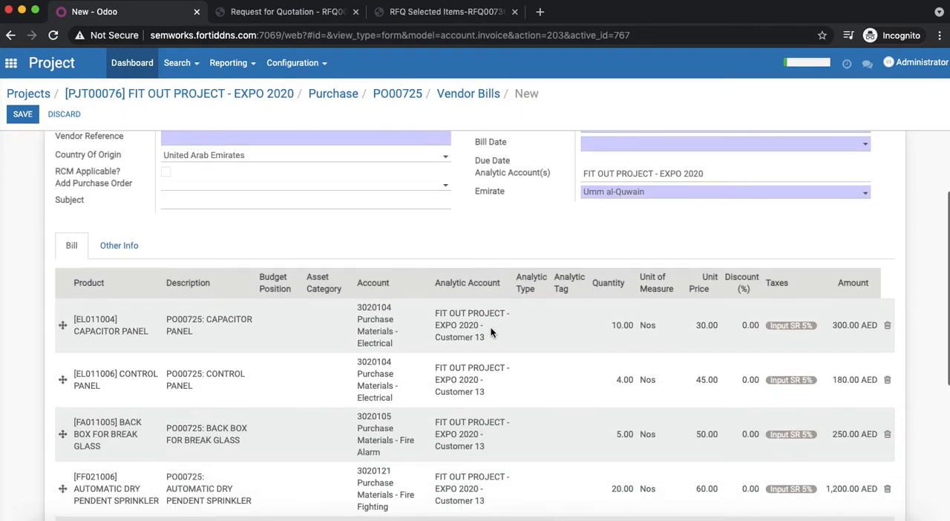
{"action": "scroll", "coordinate": [491, 333], "scroll_direction": "down", "scroll_amount": 1}
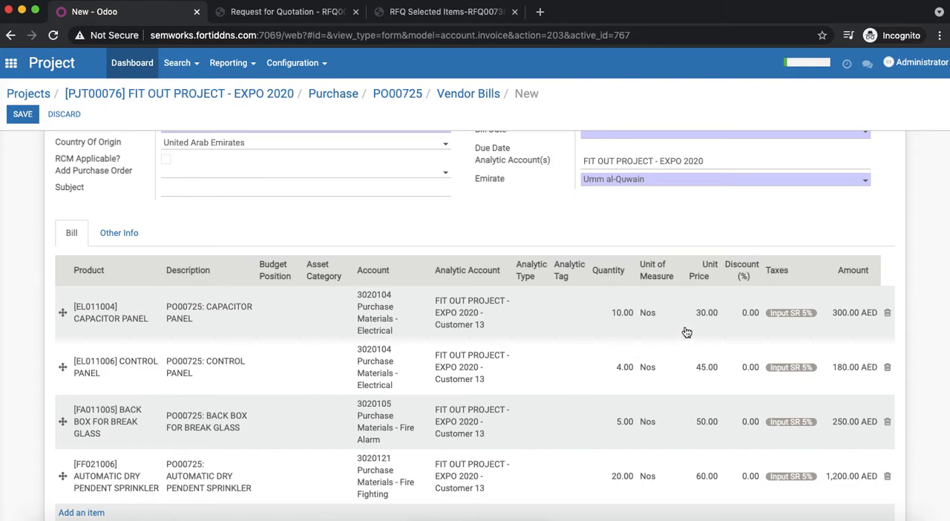
{"action": "scroll", "coordinate": [844, 367], "scroll_direction": "down", "scroll_amount": 5}
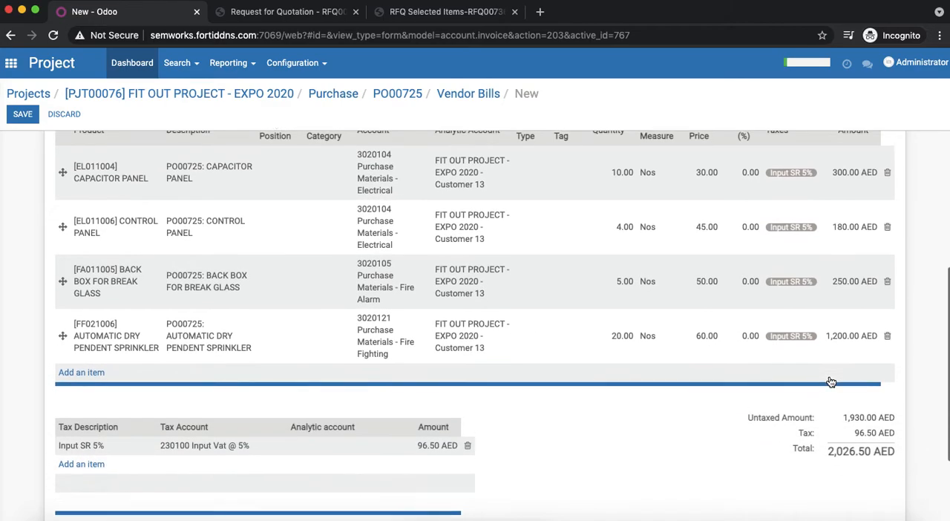
- Save and validate the Supplier 102 vendor bill with vendor reference IN-12351 and bill date 04/05/2021
{"action": "scroll", "coordinate": [748, 411], "scroll_direction": "up", "scroll_amount": 5}
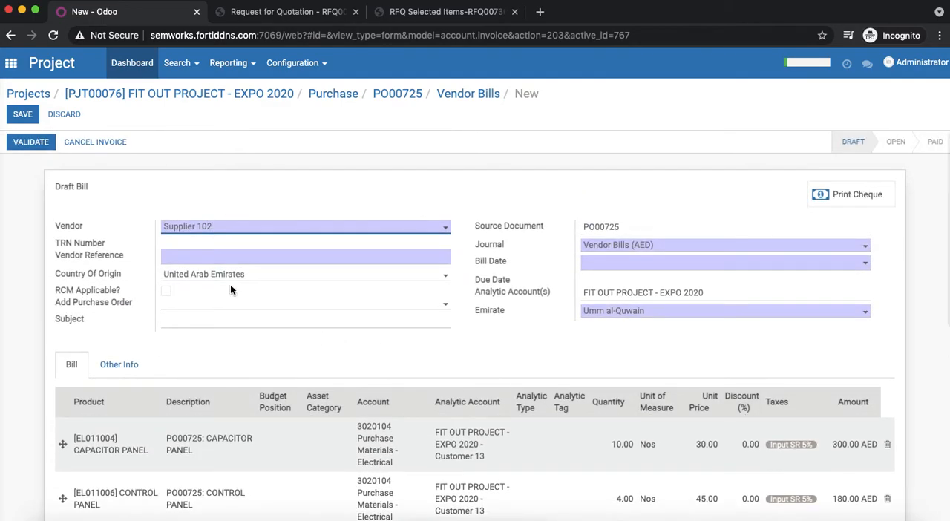
{"action": "left_click", "coordinate": [196, 257]}
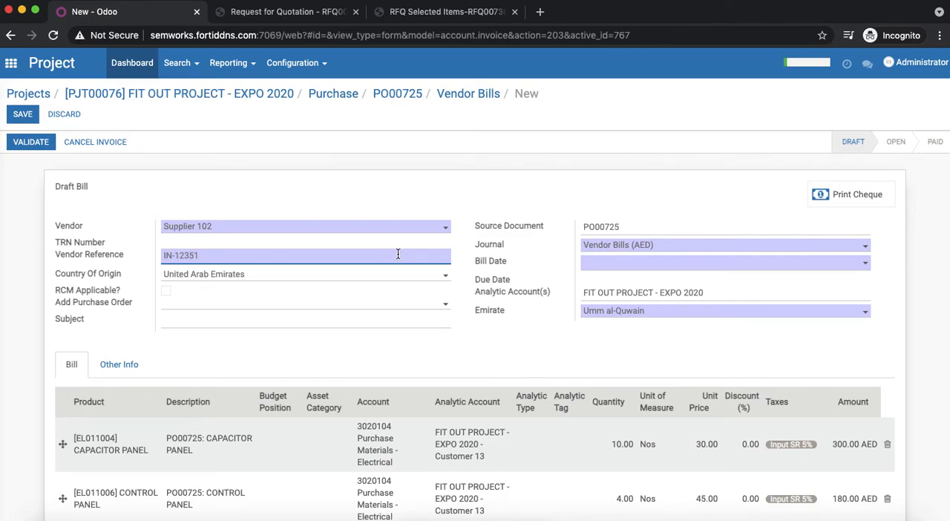
{"action": "left_click", "coordinate": [629, 265]}
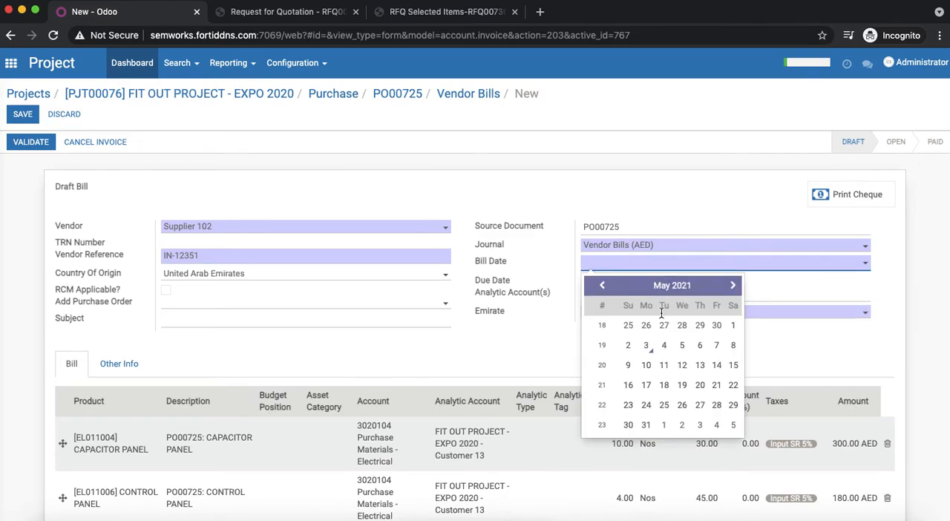
{"action": "left_click", "coordinate": [665, 345]}
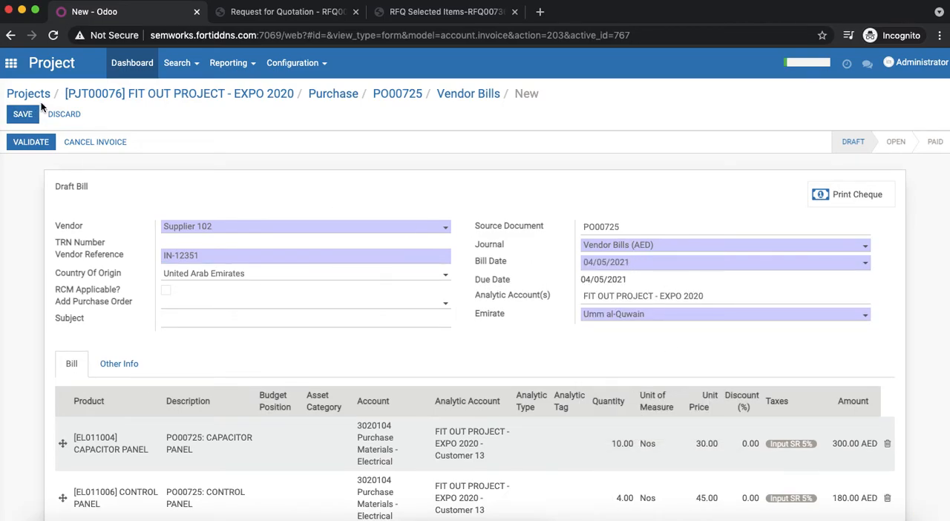
{"action": "left_click", "coordinate": [18, 117]}
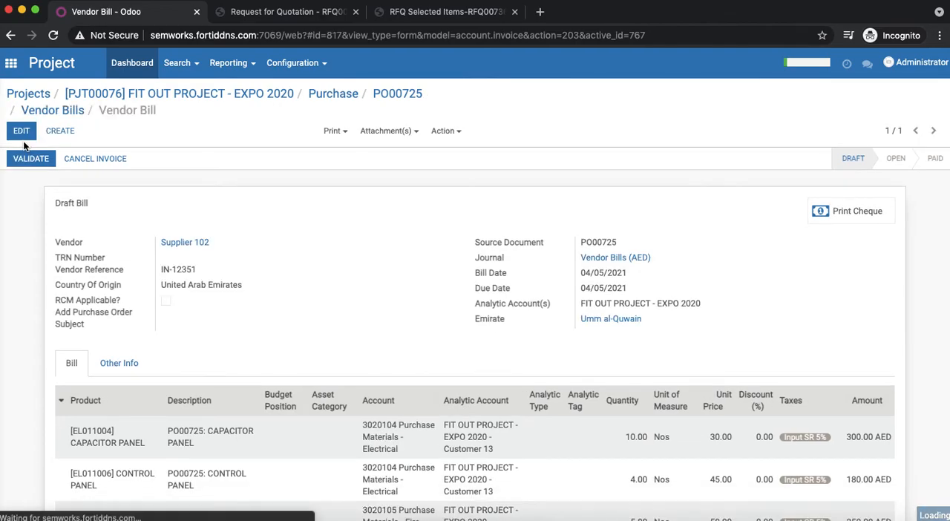
{"action": "left_click", "coordinate": [27, 158]}
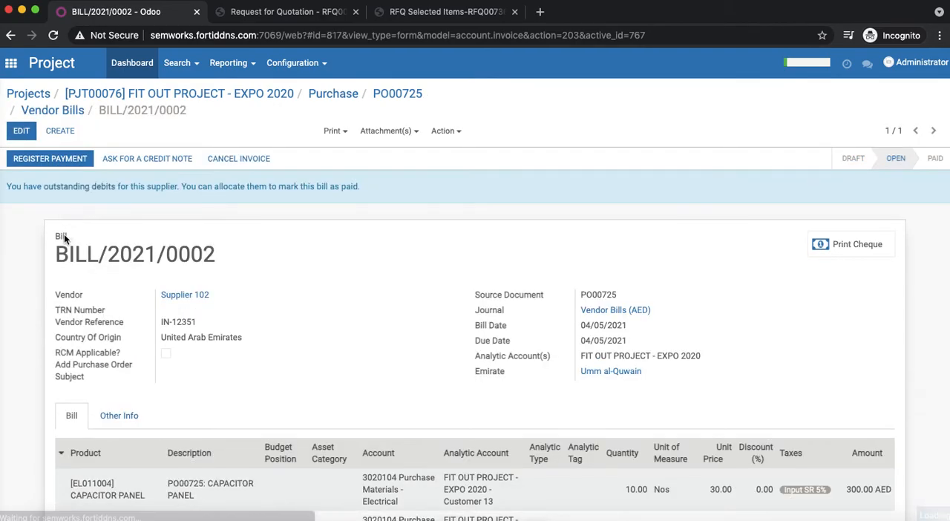
- Review the validated bill's number, vendor reference, product lines, tax and totals
{"action": "double_click", "coordinate": [62, 254]}
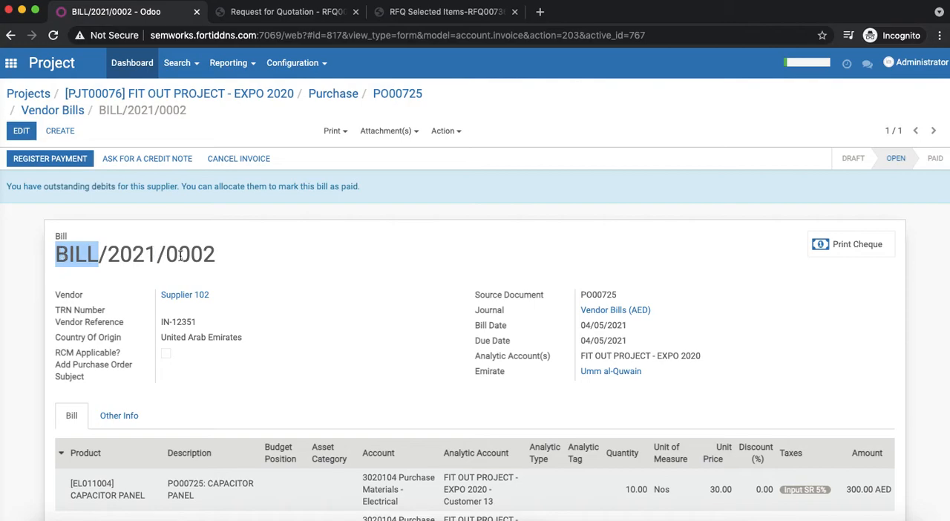
{"action": "triple_click", "coordinate": [204, 253]}
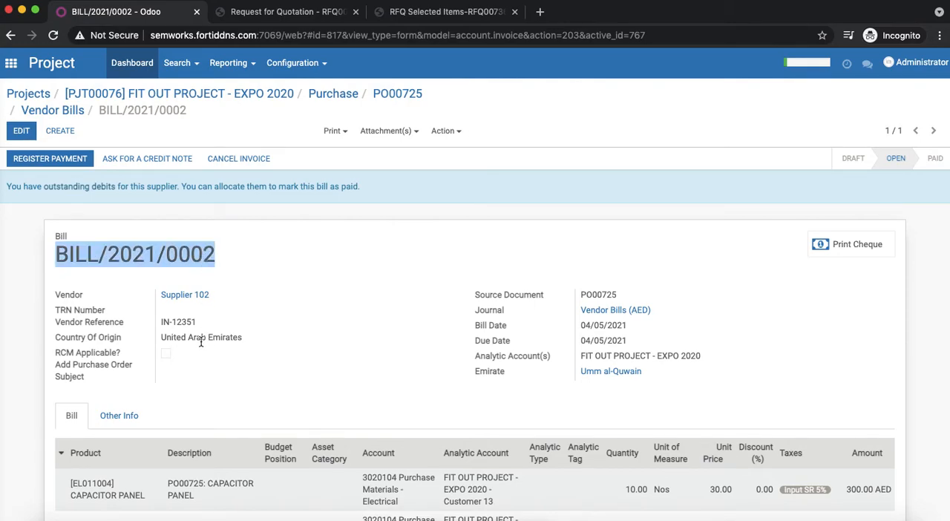
{"action": "double_click", "coordinate": [172, 319]}
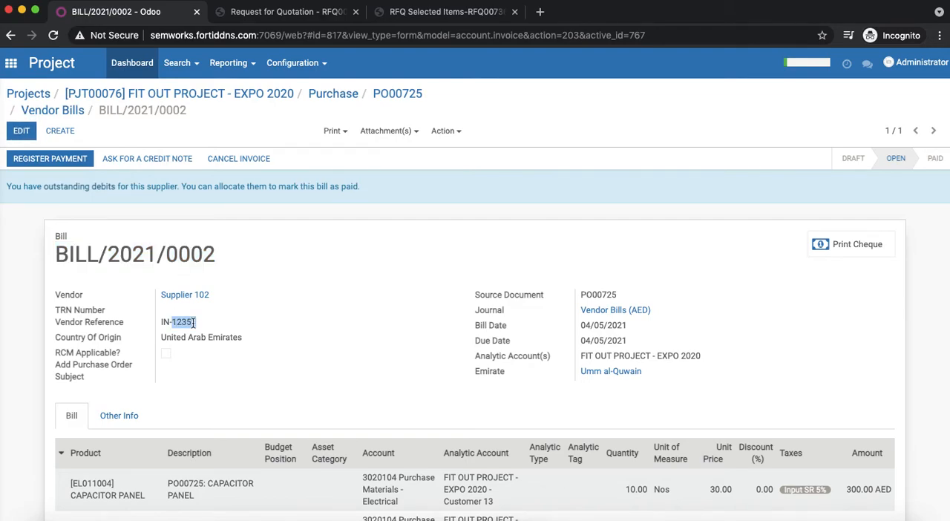
{"action": "scroll", "coordinate": [255, 301], "scroll_direction": "down", "scroll_amount": 1}
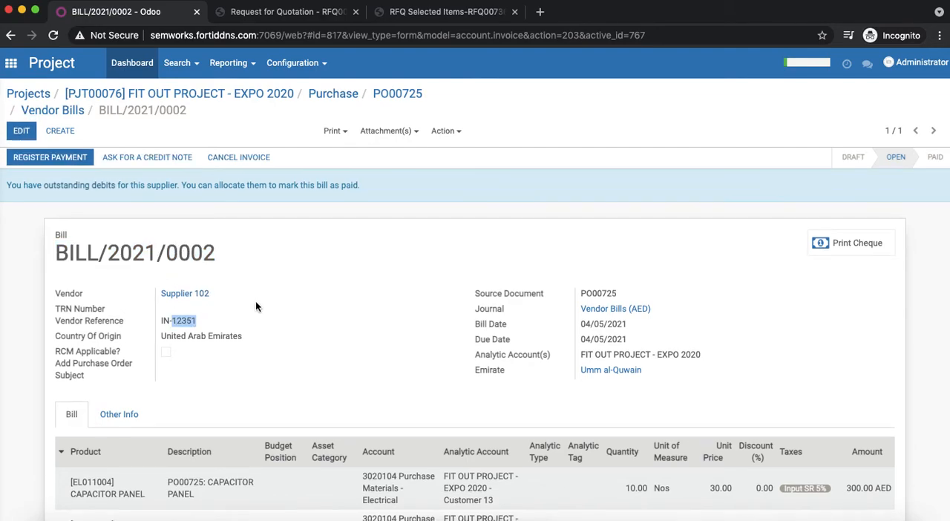
{"action": "scroll", "coordinate": [256, 300], "scroll_direction": "up", "scroll_amount": 1}
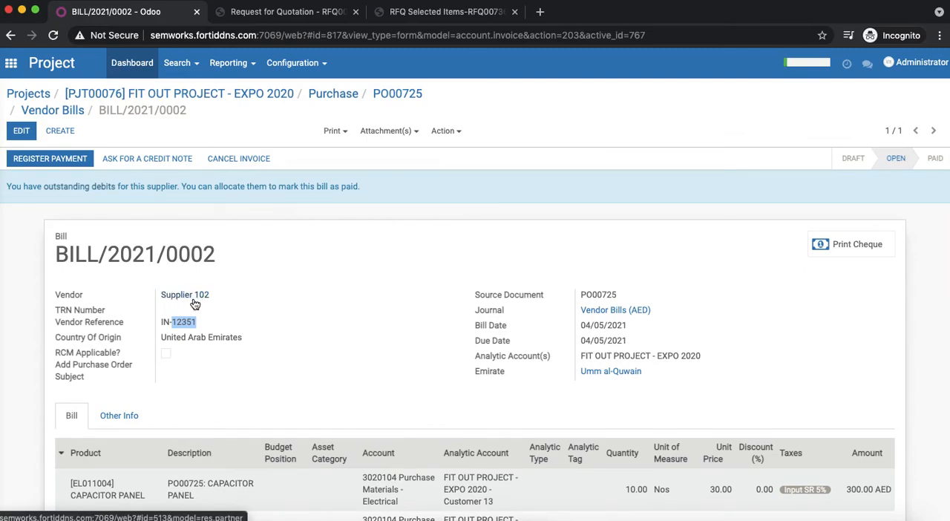
{"action": "scroll", "coordinate": [368, 382], "scroll_direction": "down", "scroll_amount": 5}
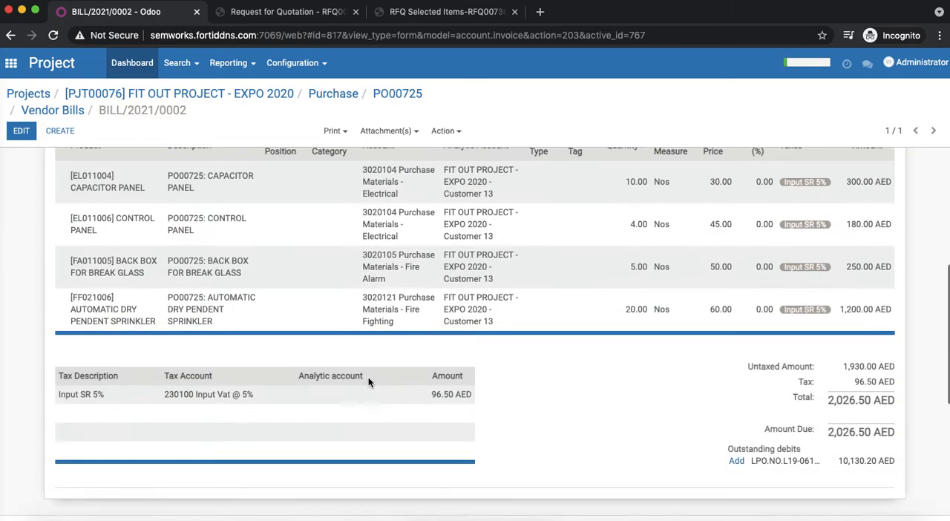
{"action": "scroll", "coordinate": [369, 382], "scroll_direction": "up", "scroll_amount": 3}
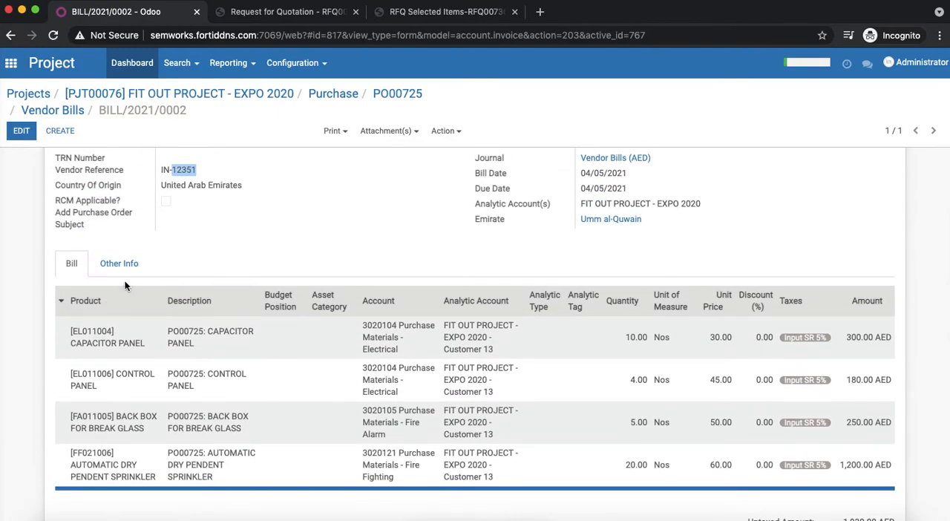
- Open the journal entry linked in the bill's other information, examine its debit and credit items, and return to the bill
{"action": "left_click", "coordinate": [138, 268]}
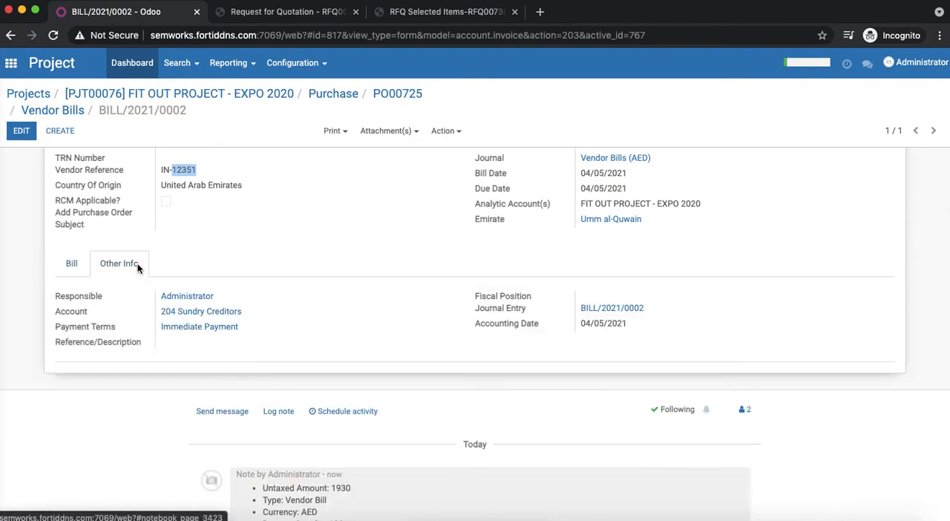
{"action": "left_click", "coordinate": [612, 315]}
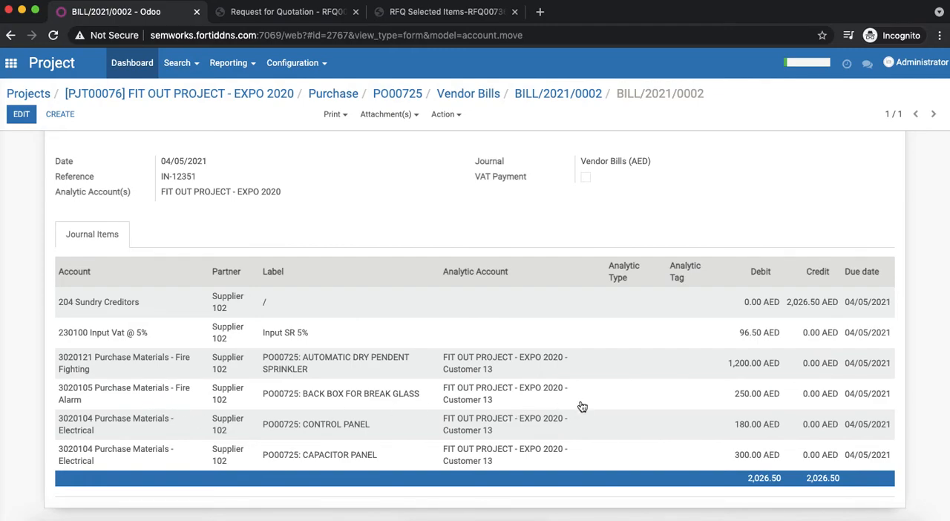
{"action": "scroll", "coordinate": [575, 420], "scroll_direction": "up", "scroll_amount": 2}
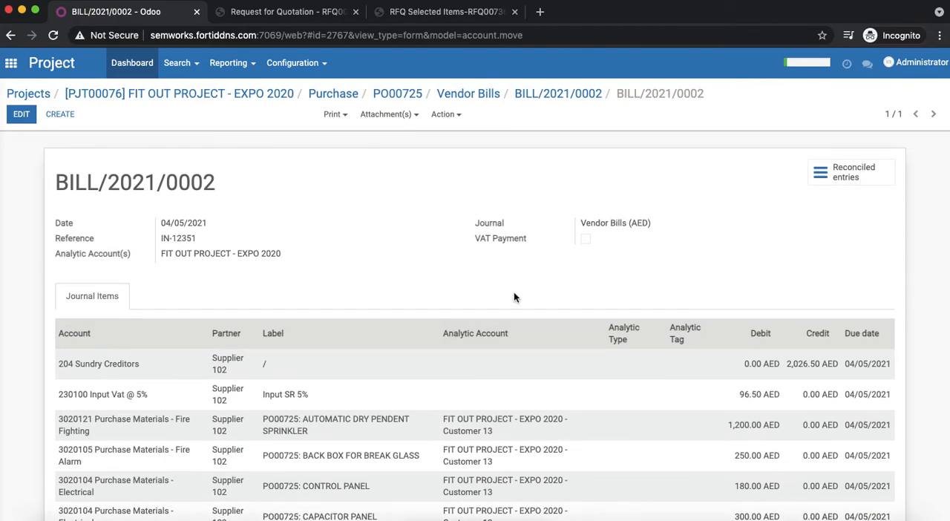
{"action": "scroll", "coordinate": [651, 430], "scroll_direction": "down", "scroll_amount": 2}
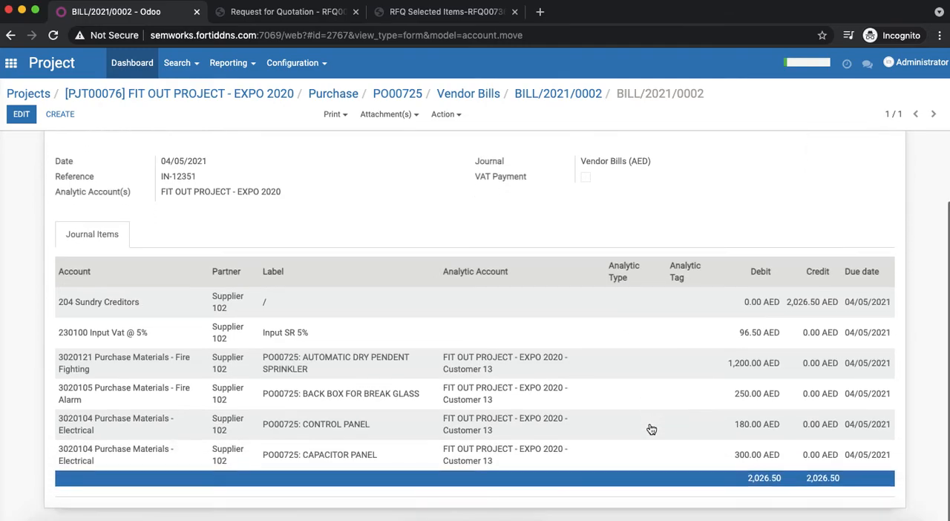
{"action": "scroll", "coordinate": [651, 430], "scroll_direction": "up", "scroll_amount": 2}
{"action": "left_click", "coordinate": [549, 97]}
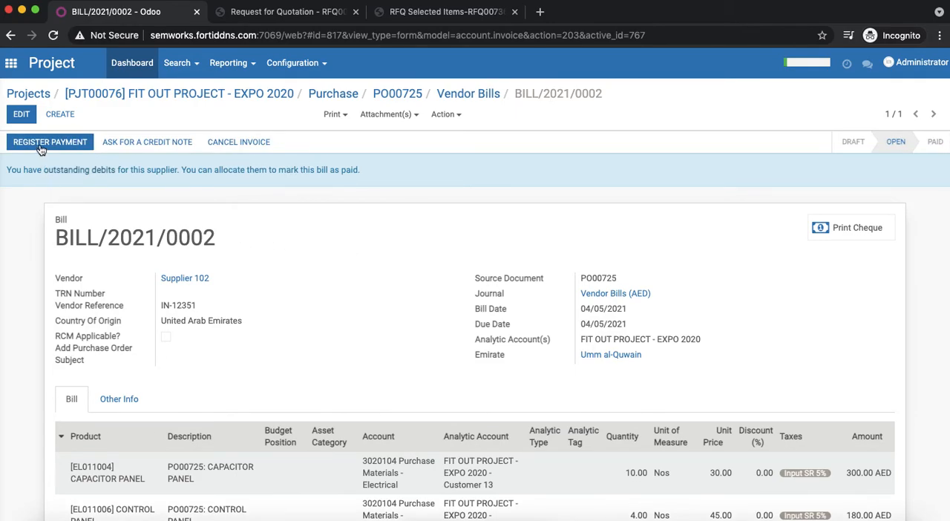
- Start registering the bill's payment with method PDC (AED), cheque number 119292, cheque date 10/06/2021 and cheque bank CBD
{"action": "left_click", "coordinate": [44, 143]}
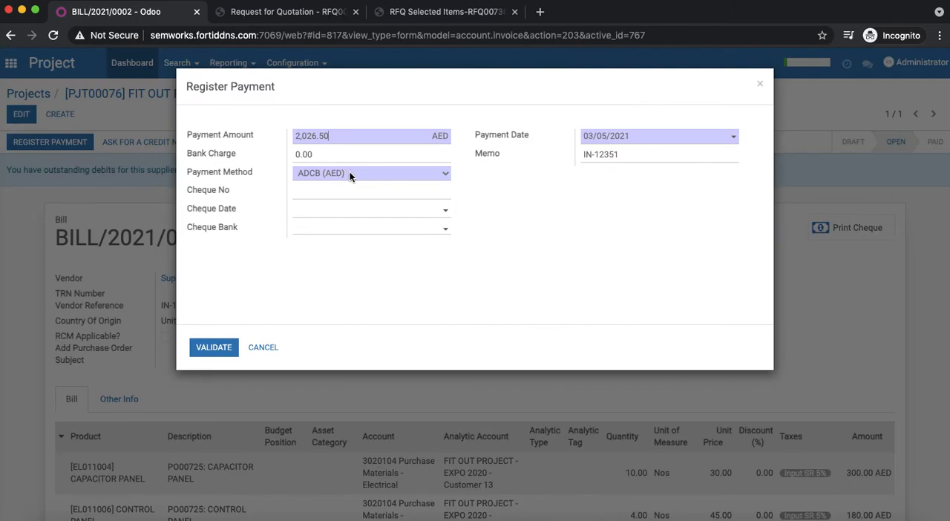
{"action": "left_click", "coordinate": [349, 172]}
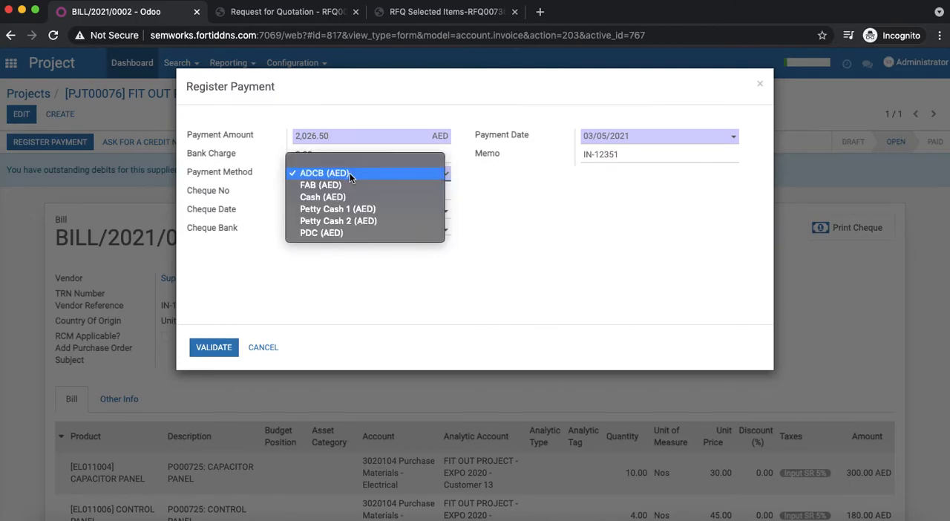
{"action": "left_click", "coordinate": [335, 233]}
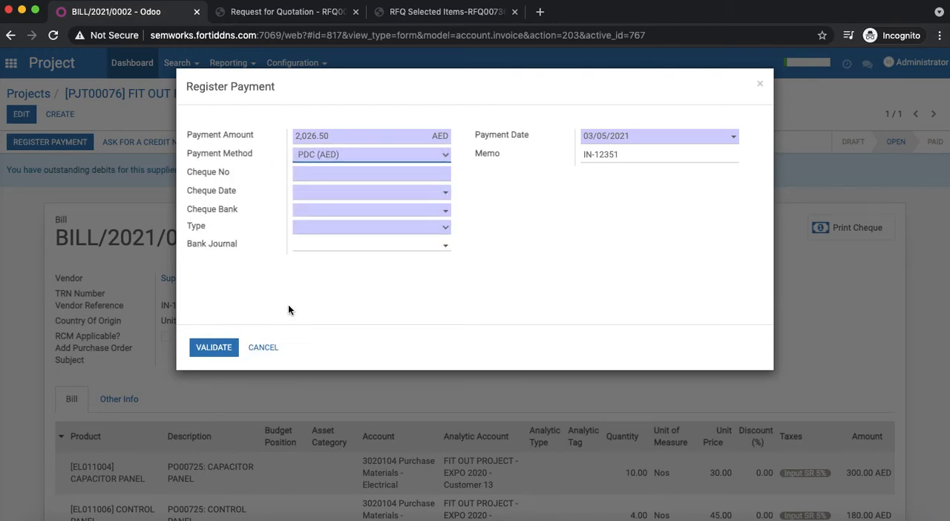
{"action": "left_click", "coordinate": [360, 170]}
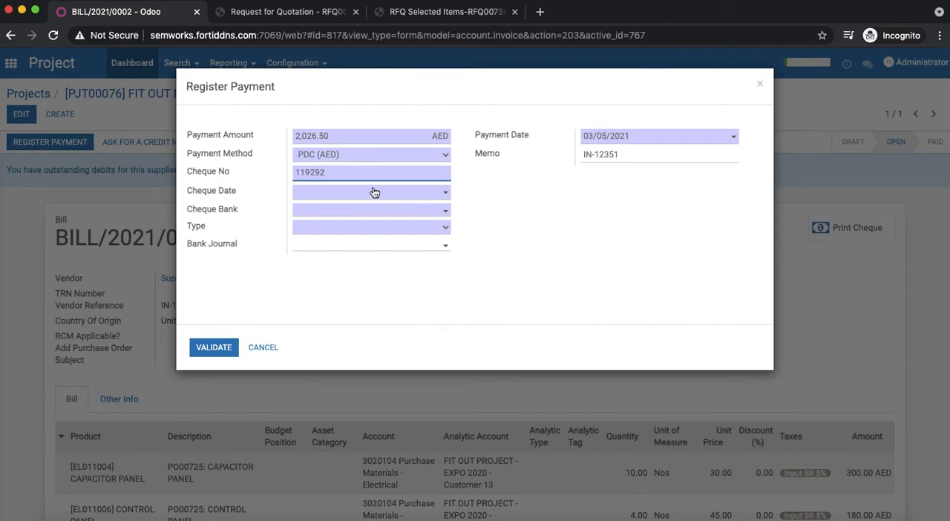
{"action": "left_click", "coordinate": [374, 192]}
{"action": "left_click", "coordinate": [445, 213]}
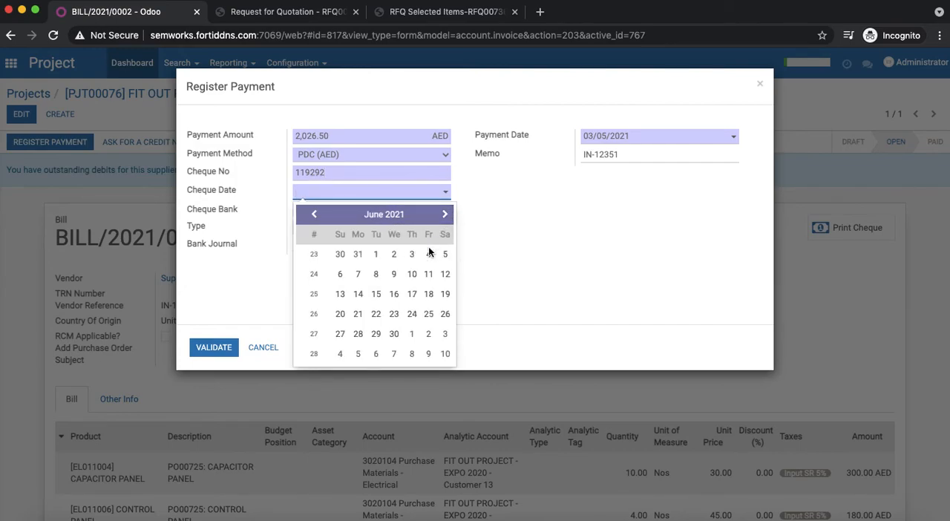
{"action": "left_click", "coordinate": [412, 274]}
{"action": "left_click", "coordinate": [416, 211]}
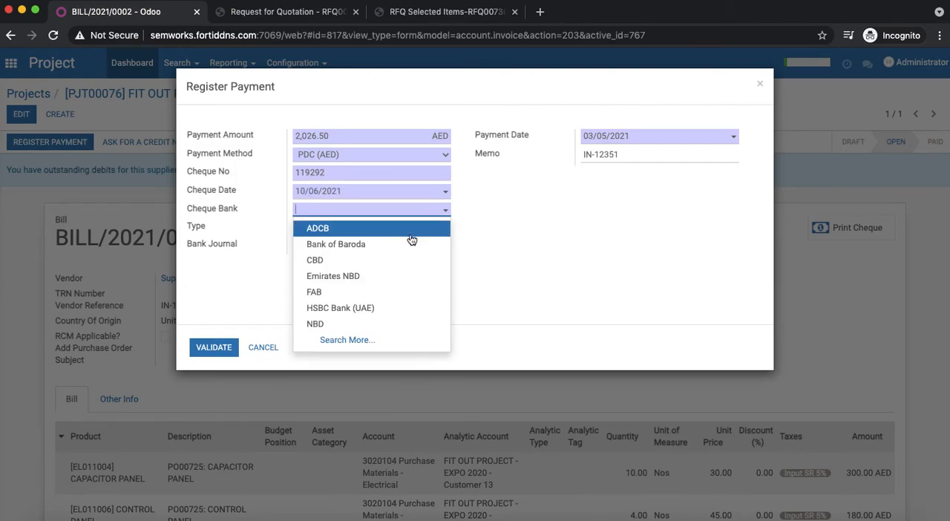
{"action": "left_click", "coordinate": [408, 260]}
- Set the payment type to Regular, choose a bank journal and validate the payment
{"action": "left_click", "coordinate": [413, 227]}
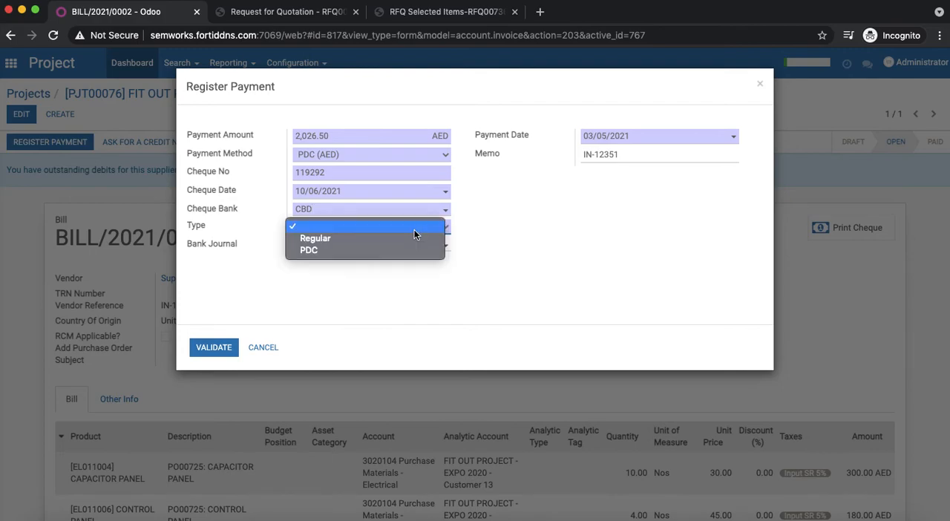
{"action": "left_click", "coordinate": [409, 241]}
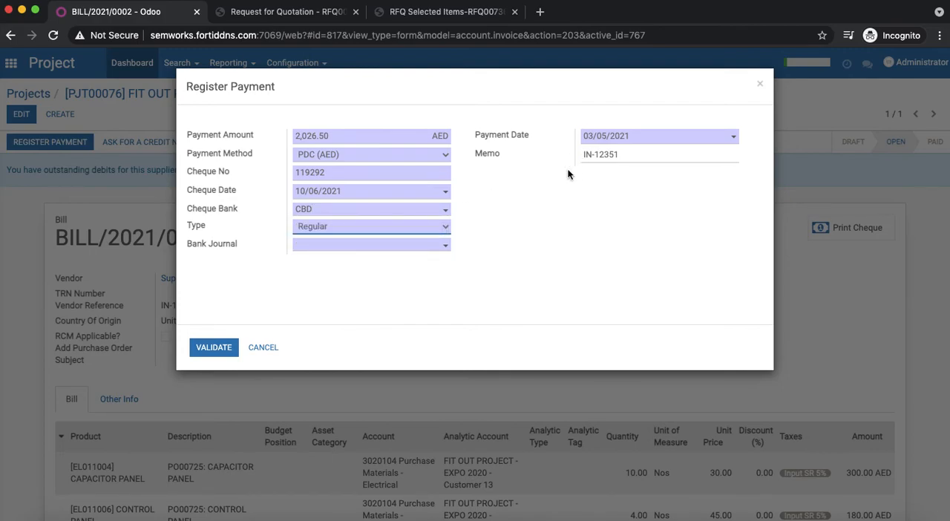
{"action": "left_click", "coordinate": [390, 247]}
{"action": "left_click", "coordinate": [390, 259]}
{"action": "left_click", "coordinate": [215, 346]}
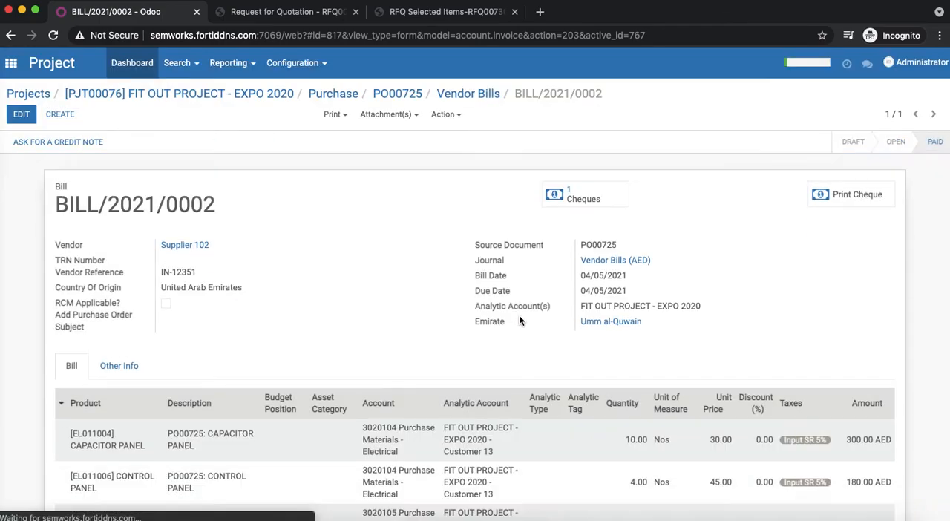
- Check the bill's payment and amount due, and reopen the Supplier 102 purchase order from the project's purchases
{"action": "scroll", "coordinate": [827, 292], "scroll_direction": "down", "scroll_amount": 5}
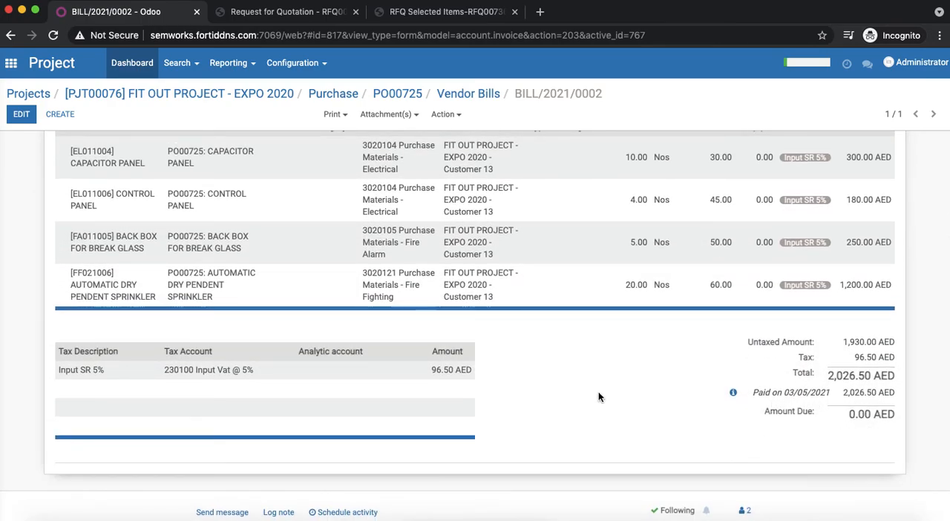
{"action": "scroll", "coordinate": [598, 391], "scroll_direction": "up", "scroll_amount": 5}
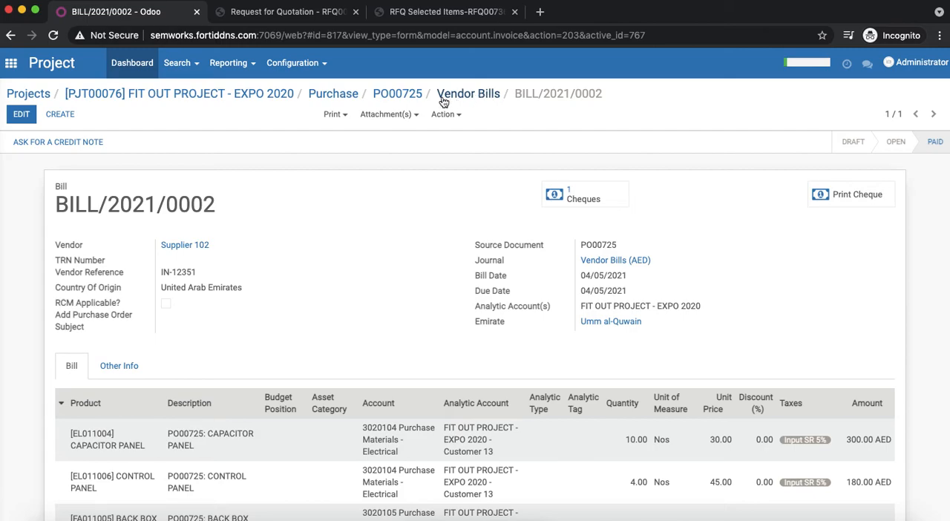
{"action": "left_click", "coordinate": [264, 95]}
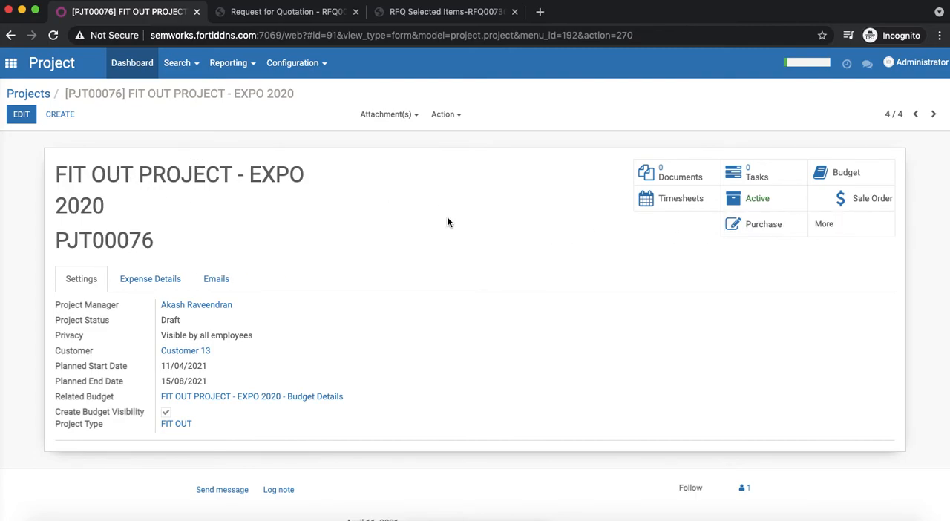
{"action": "left_click", "coordinate": [768, 235]}
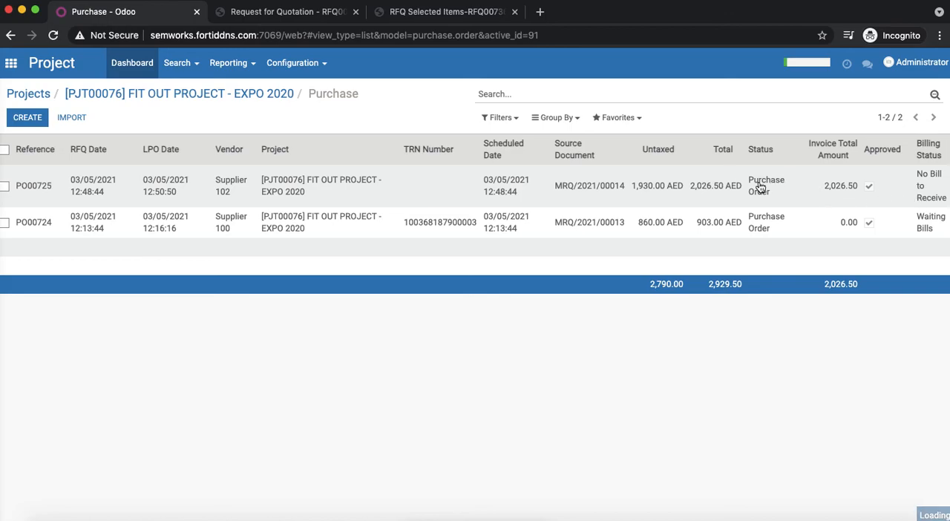
{"action": "left_click", "coordinate": [760, 187]}
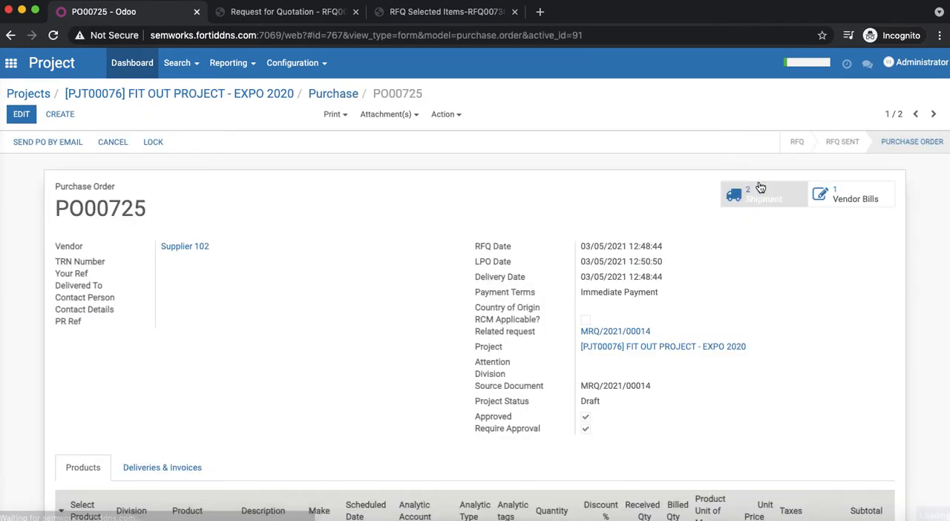
- Open the project's budget, examine the analytic lines behind the ELECTRICAL / E1 - LV SWITCHGEAR & EQUIPMENT practical amount, and return to the budget
{"action": "left_click", "coordinate": [260, 94]}
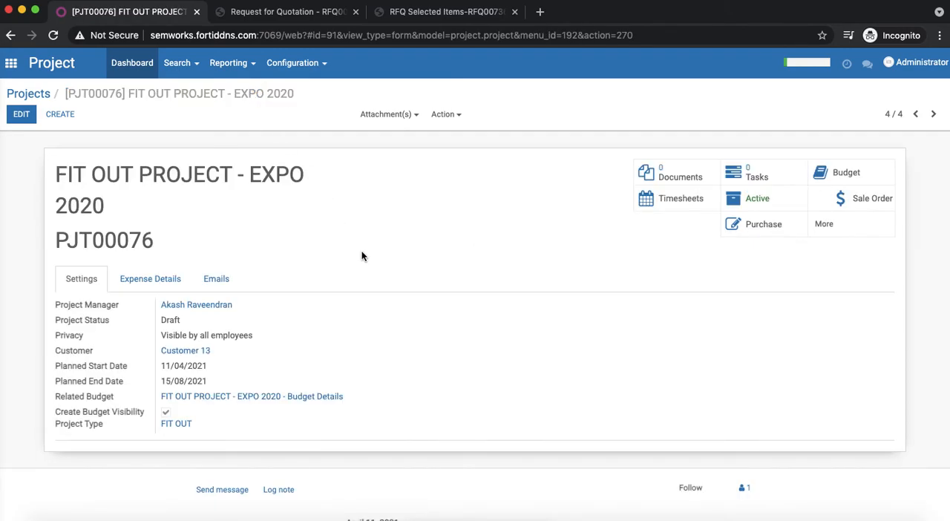
{"action": "left_click", "coordinate": [866, 176]}
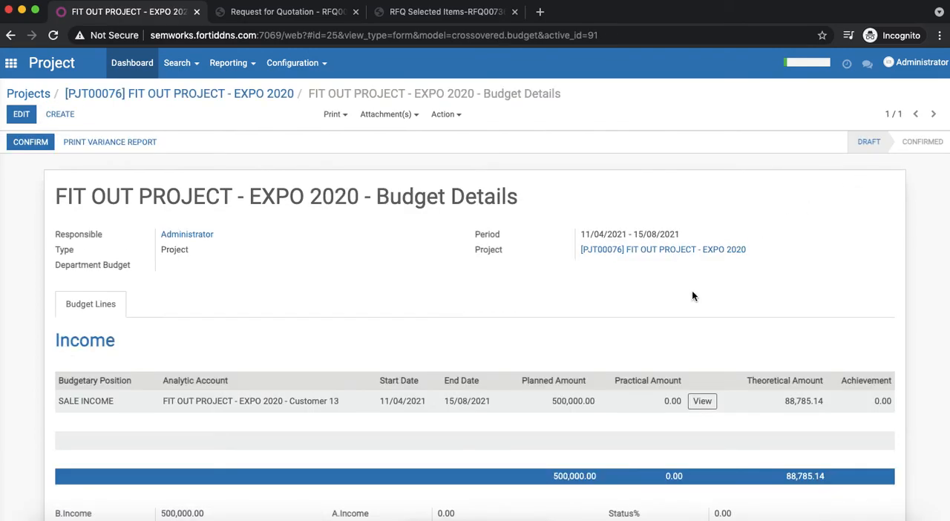
{"action": "scroll", "coordinate": [678, 312], "scroll_direction": "down", "scroll_amount": 5}
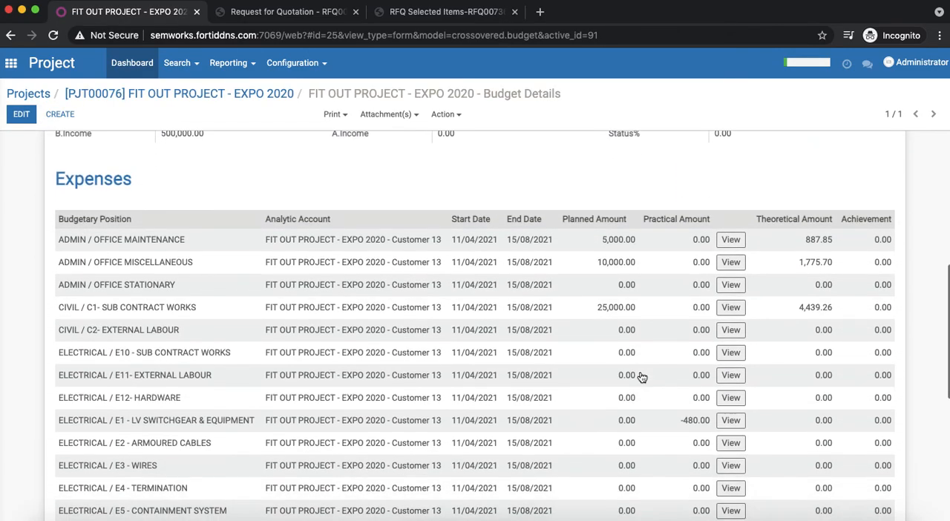
{"action": "scroll", "coordinate": [642, 377], "scroll_direction": "down", "scroll_amount": 1}
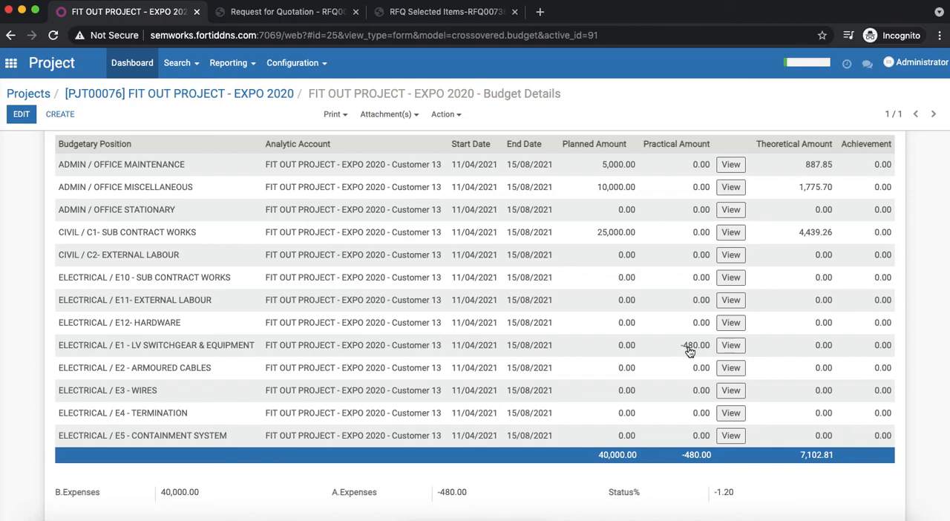
{"action": "left_click", "coordinate": [728, 346]}
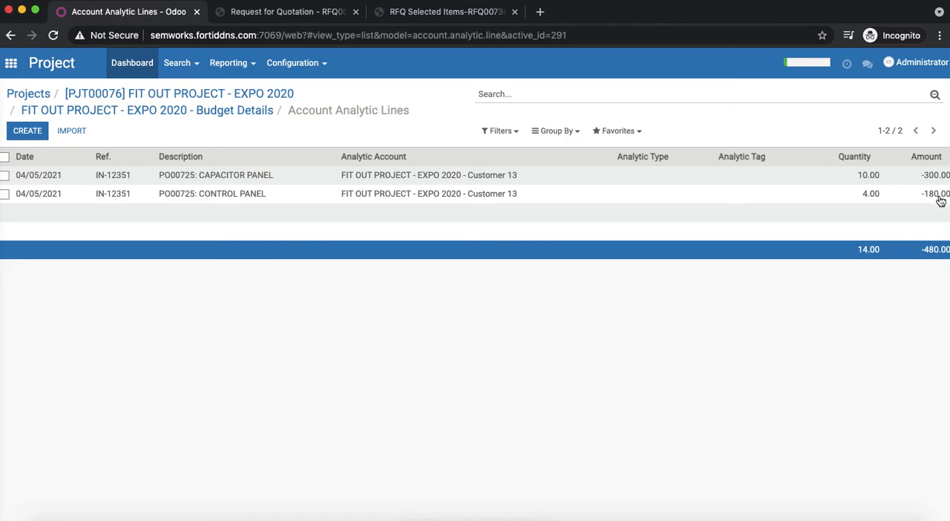
{"action": "left_click", "coordinate": [242, 112]}
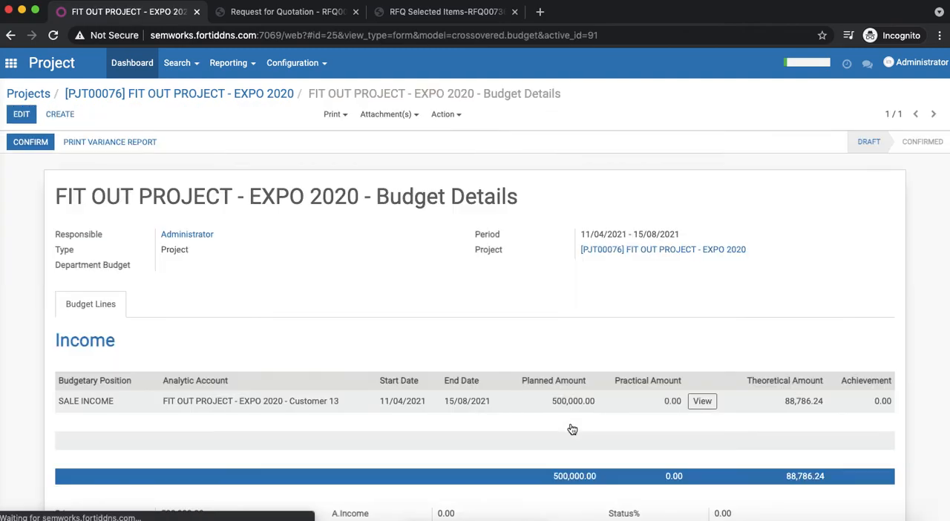
- Set the planned amount of the ELECTRICAL / E1 - LV SWITCHGEAR & EQUIPMENT expense line to 5,000.00 and save the budget
{"action": "scroll", "coordinate": [572, 429], "scroll_direction": "down", "scroll_amount": 10}
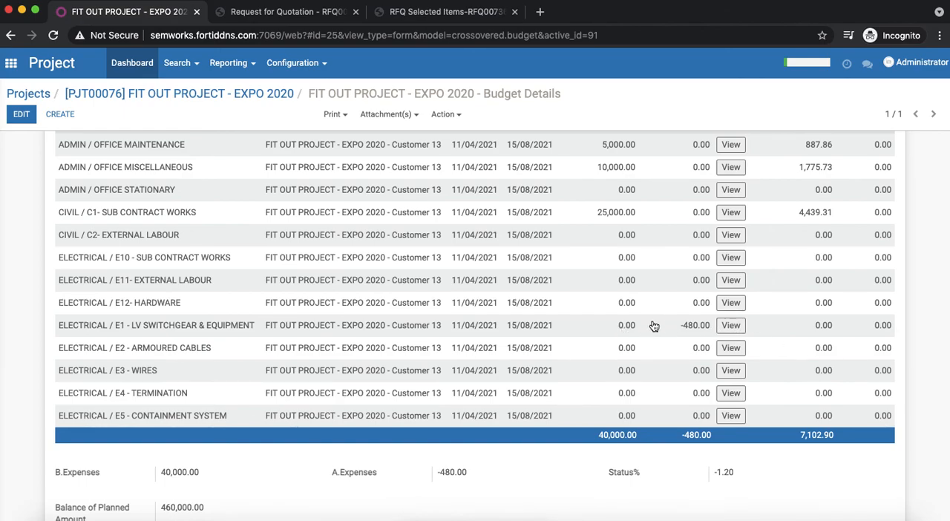
{"action": "left_click", "coordinate": [621, 328]}
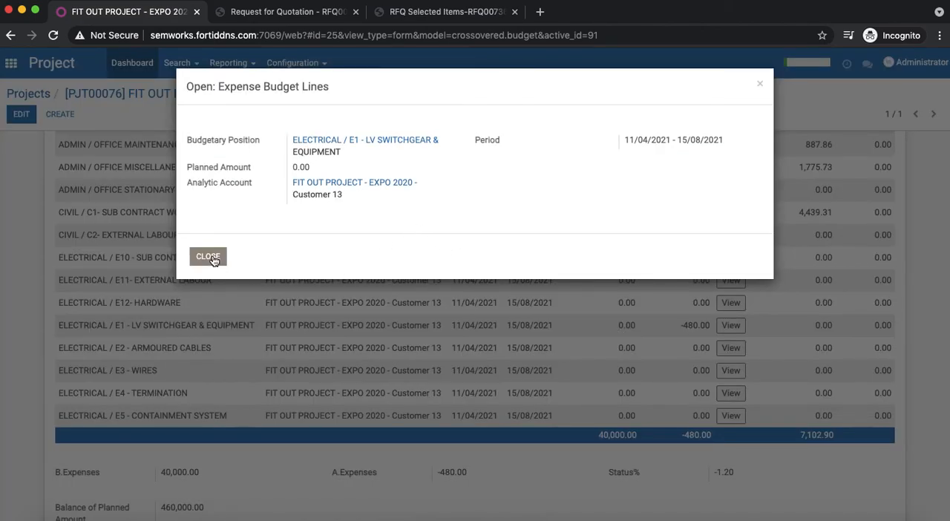
{"action": "left_click", "coordinate": [208, 257]}
{"action": "left_click", "coordinate": [21, 113]}
{"action": "scroll", "coordinate": [605, 394], "scroll_direction": "down", "scroll_amount": 5}
{"action": "scroll", "coordinate": [611, 417], "scroll_direction": "down", "scroll_amount": 3}
{"action": "left_click", "coordinate": [616, 390]}
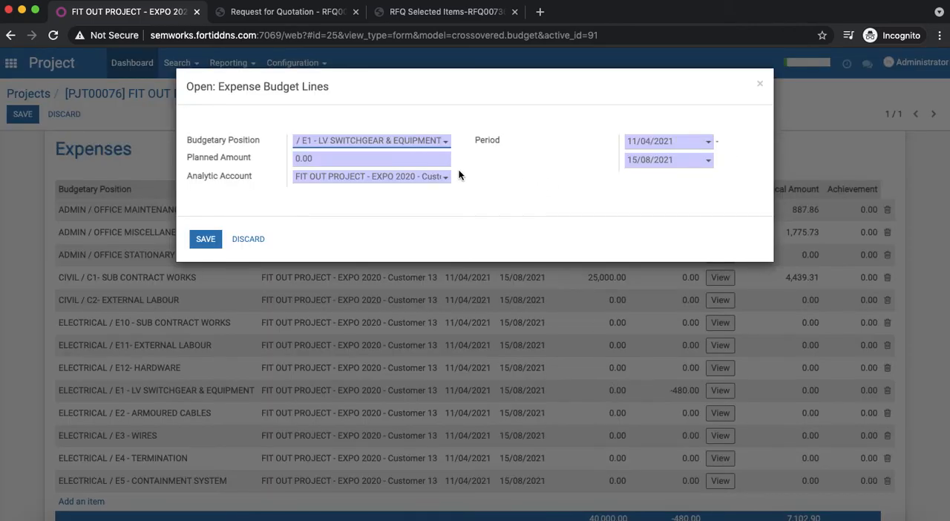
{"action": "left_click", "coordinate": [389, 163]}
{"action": "double_click", "coordinate": [389, 164]}
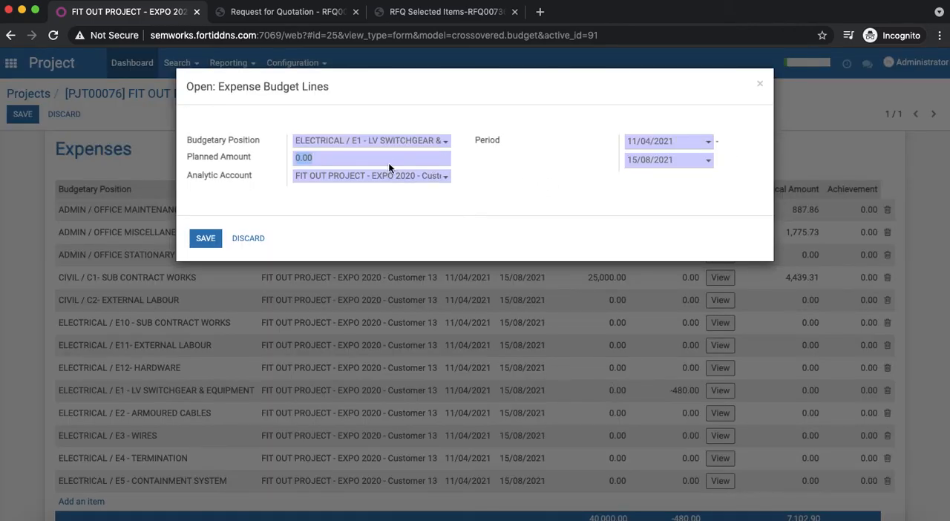
{"action": "left_click", "coordinate": [354, 163]}
{"action": "left_click", "coordinate": [206, 238]}
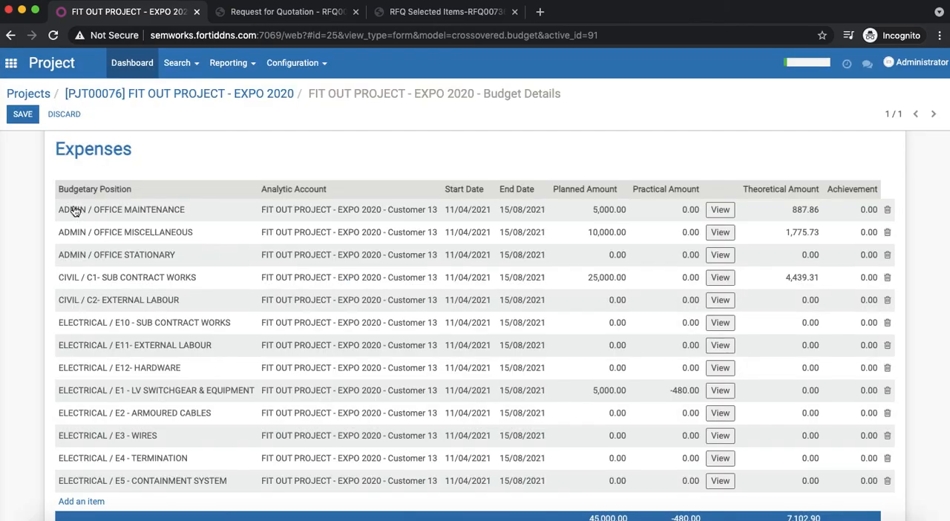
{"action": "left_click", "coordinate": [23, 118]}
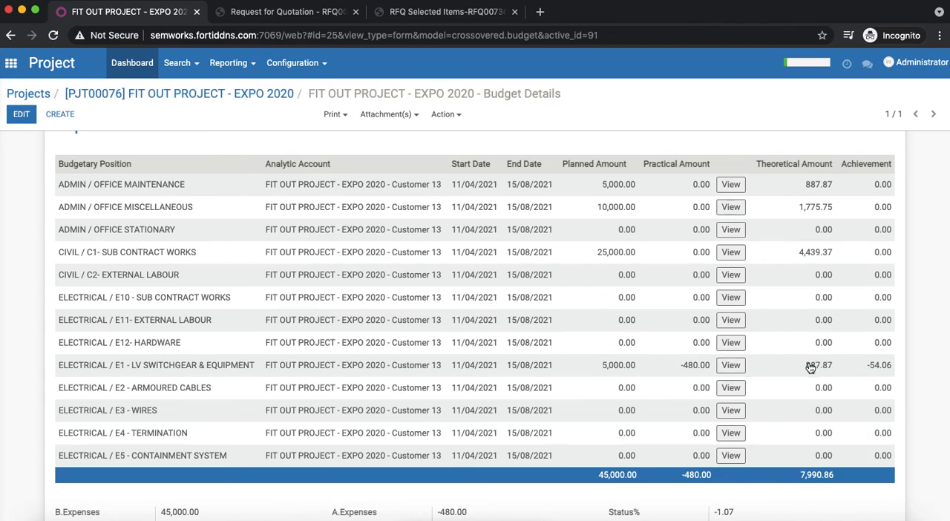
- Review the income and expense amounts in the updated budget, and return to the project to view its additional record links
{"action": "scroll", "coordinate": [811, 369], "scroll_direction": "up", "scroll_amount": 1}
{"action": "scroll", "coordinate": [810, 369], "scroll_direction": "down", "scroll_amount": 1}
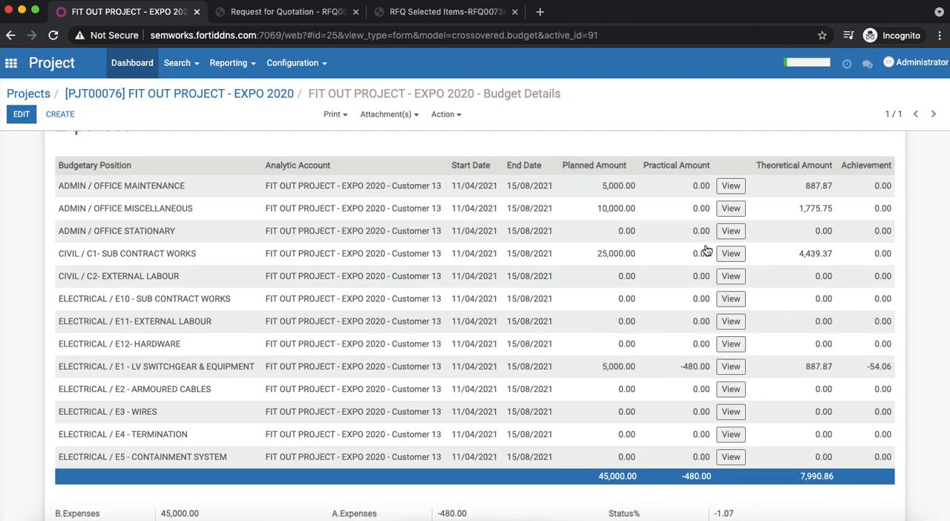
{"action": "scroll", "coordinate": [668, 269], "scroll_direction": "up", "scroll_amount": 5}
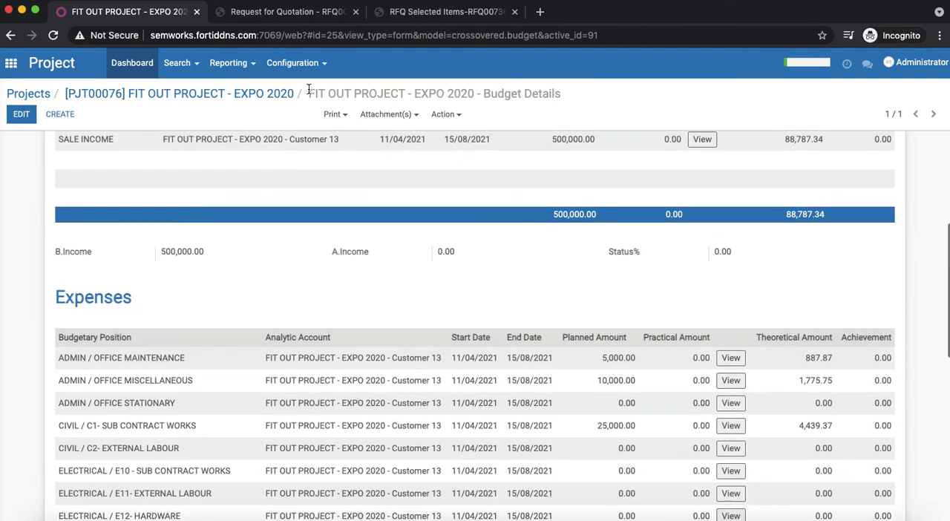
{"action": "left_click", "coordinate": [282, 96]}
{"action": "scroll", "coordinate": [365, 193], "scroll_direction": "up", "scroll_amount": 5}
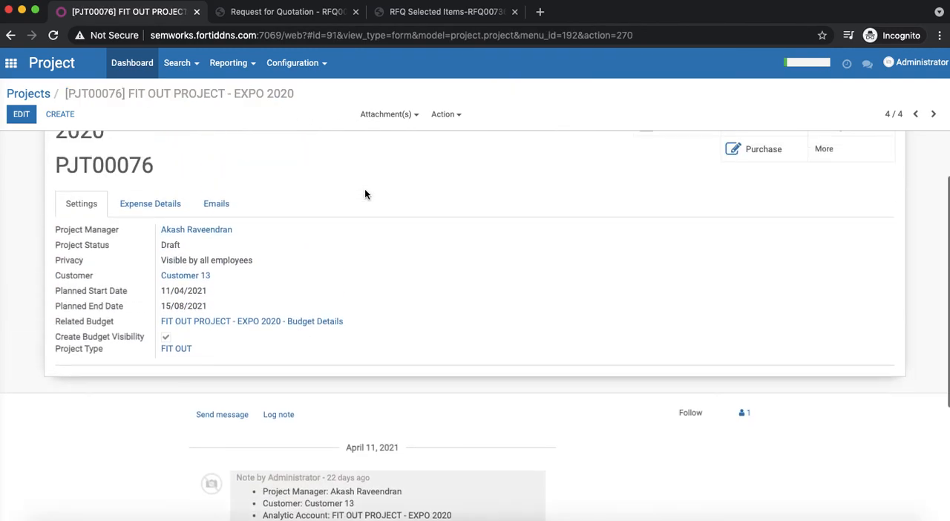
{"action": "scroll", "coordinate": [365, 195], "scroll_direction": "up", "scroll_amount": 2}
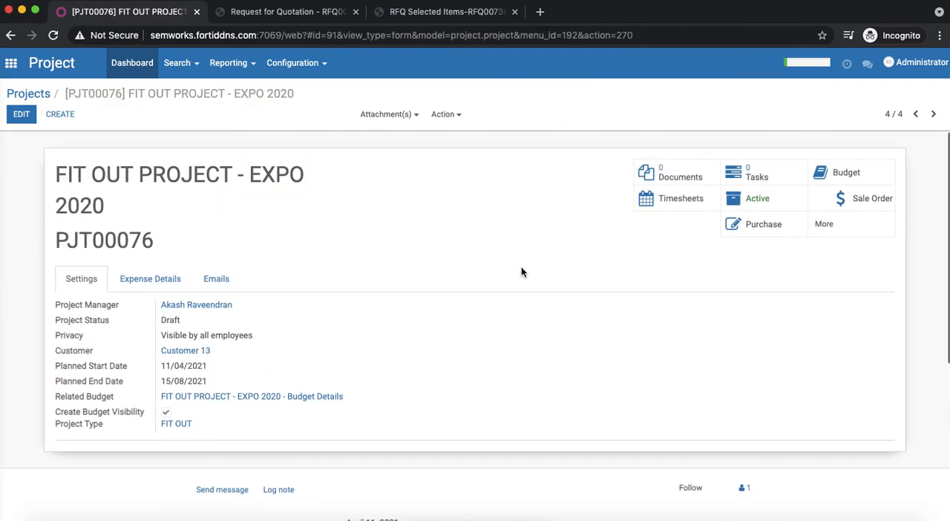
{"action": "left_click", "coordinate": [830, 236]}
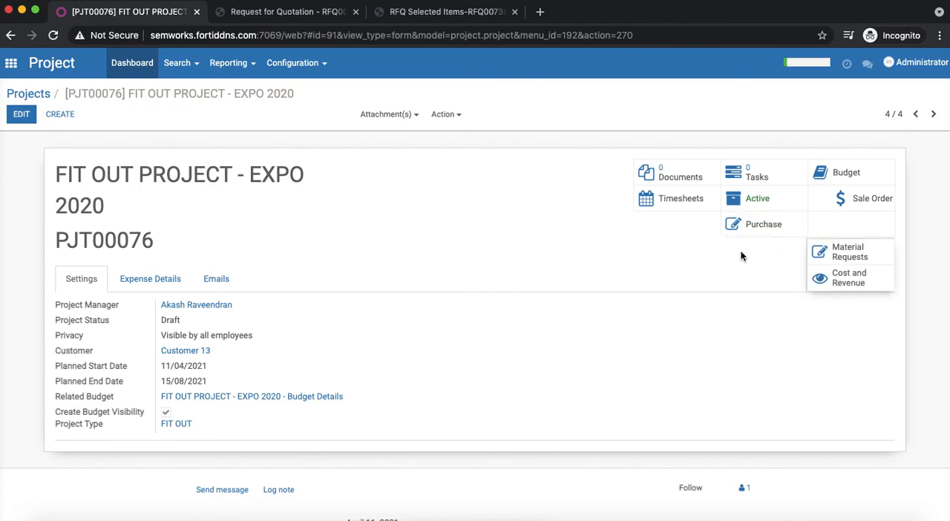
{"action": "left_click", "coordinate": [735, 286]}
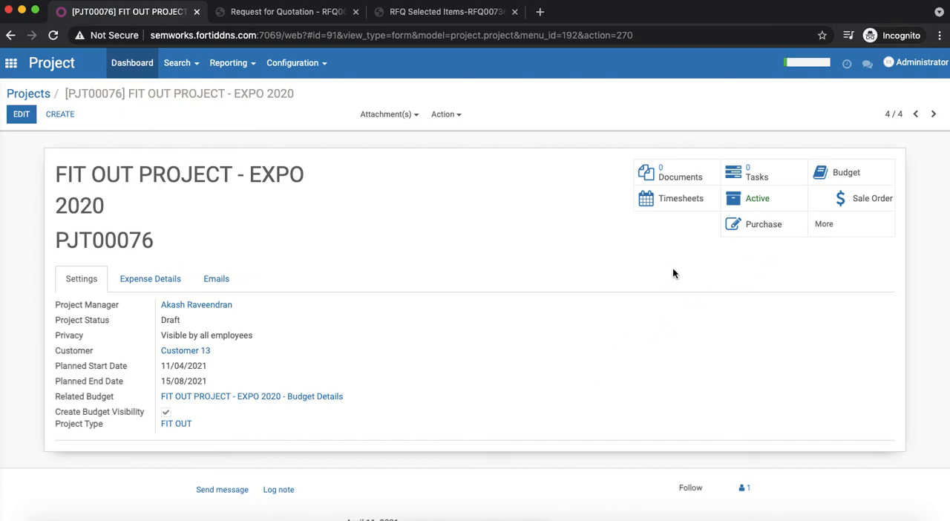